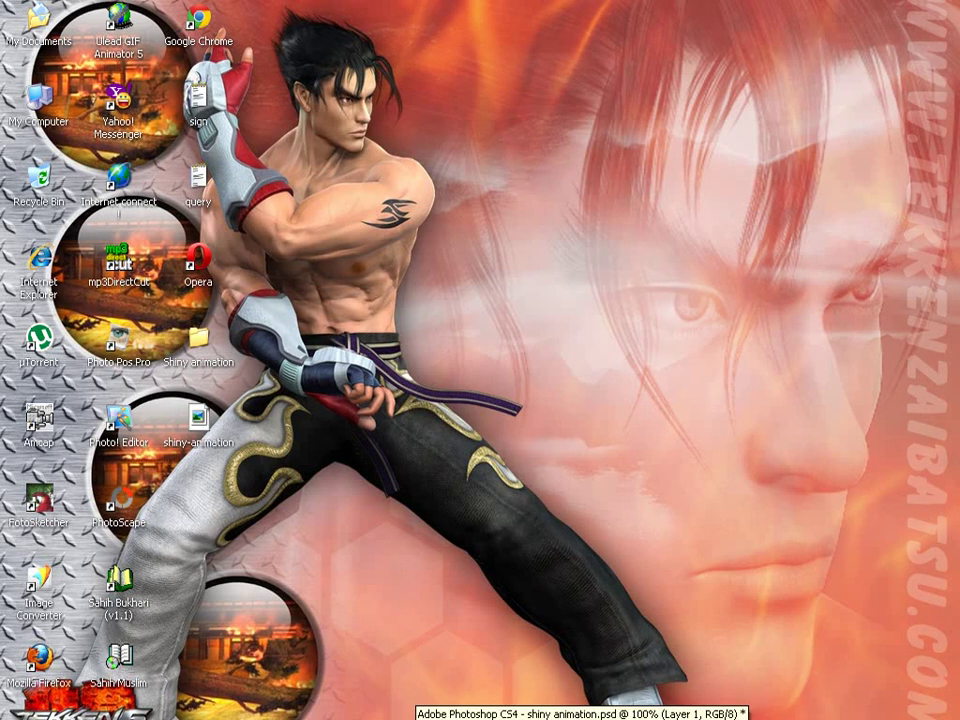
Bring shiny animation.psd forward and play, then stop, the shine animation.
key("alt+Tab")
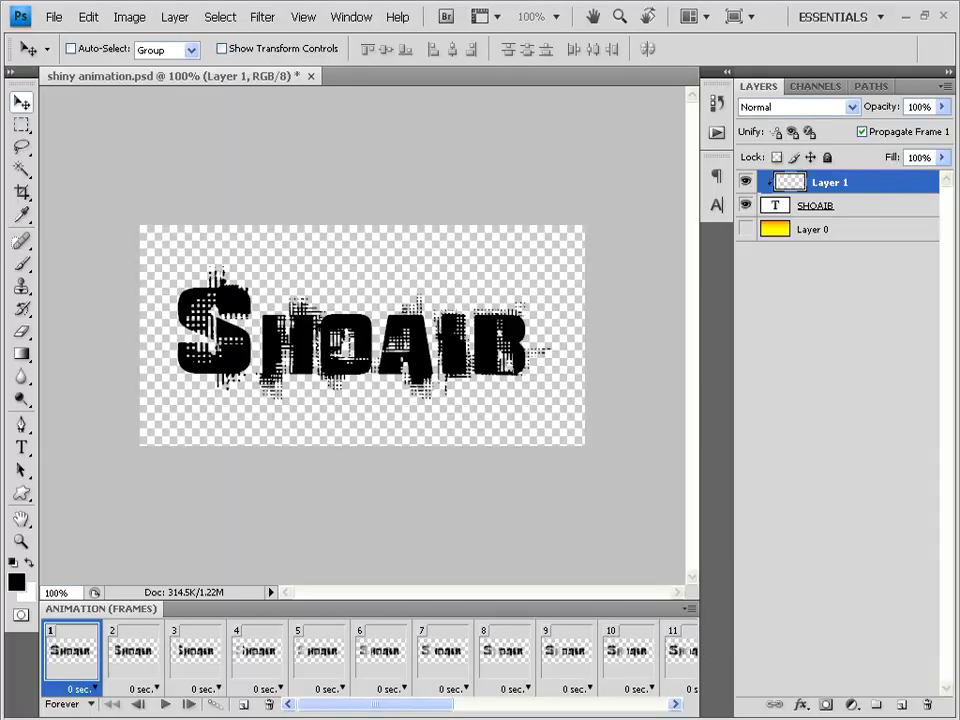
left_click(166, 705)
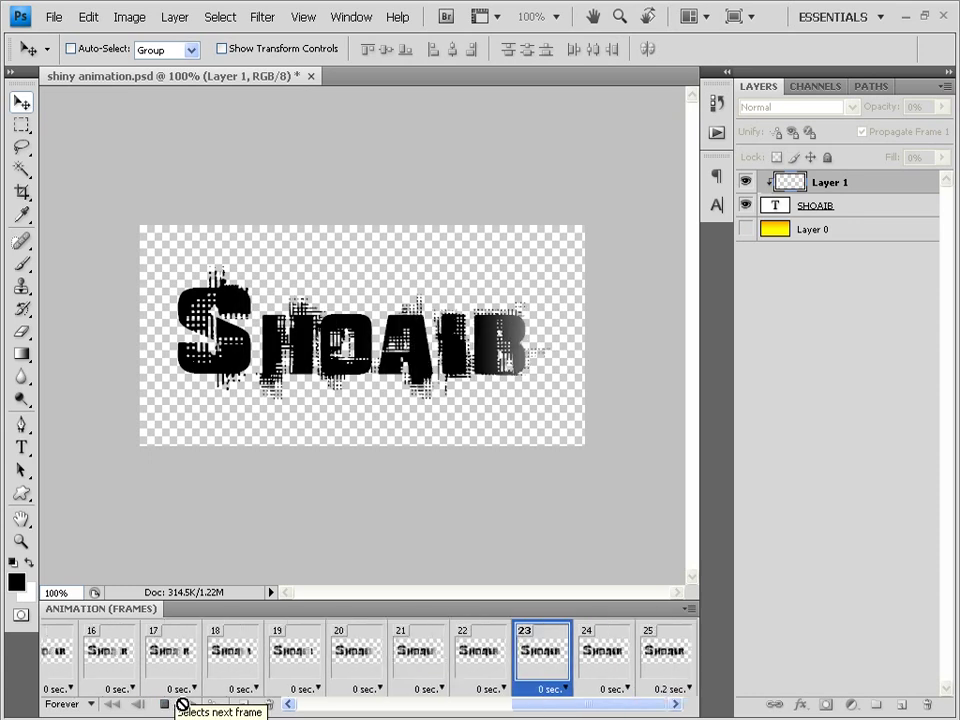
left_click(163, 704)
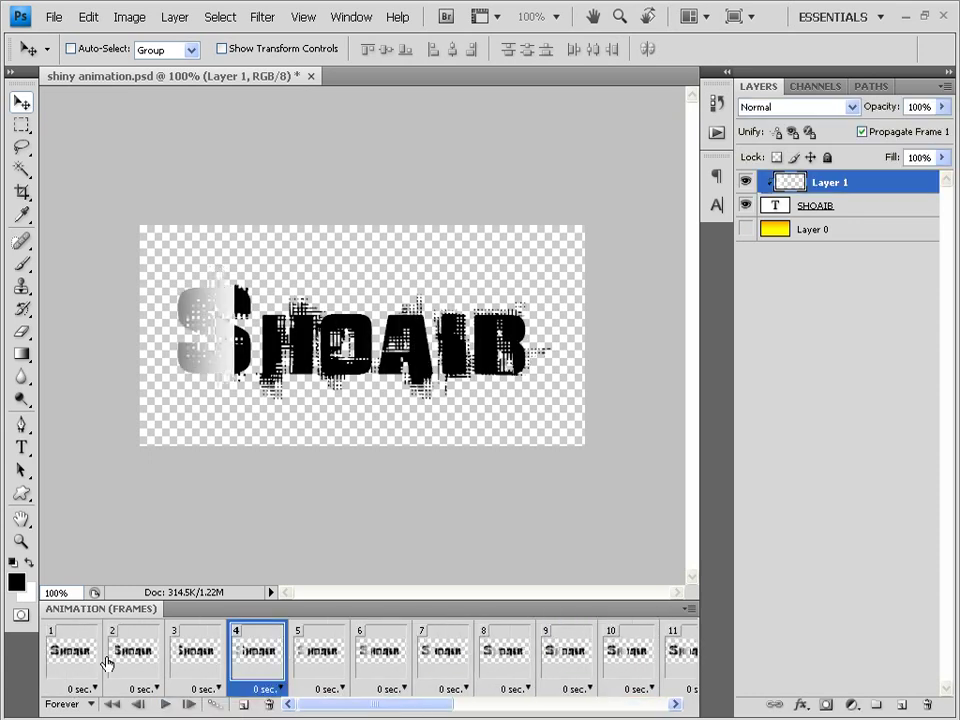
Select all 25 animation frames, from frame 1 through frame 25.
left_click(98, 660)
left_click_drag(356, 706, 610, 707)
left_click(674, 659, "shift")
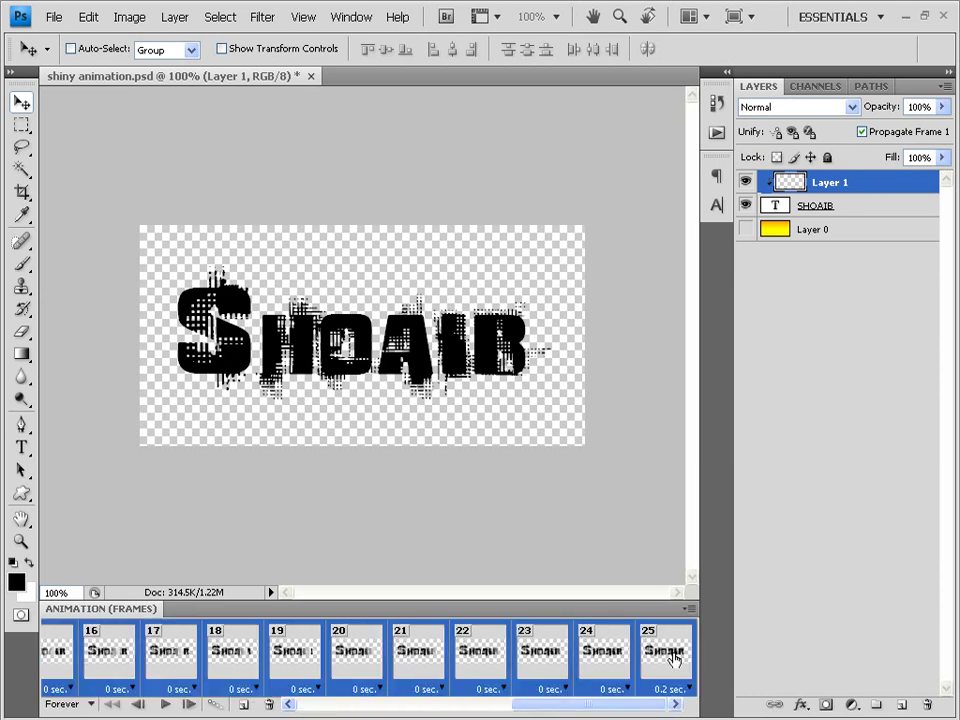
Delete the selected animation frames and close the Animation panel.
left_click(269, 705)
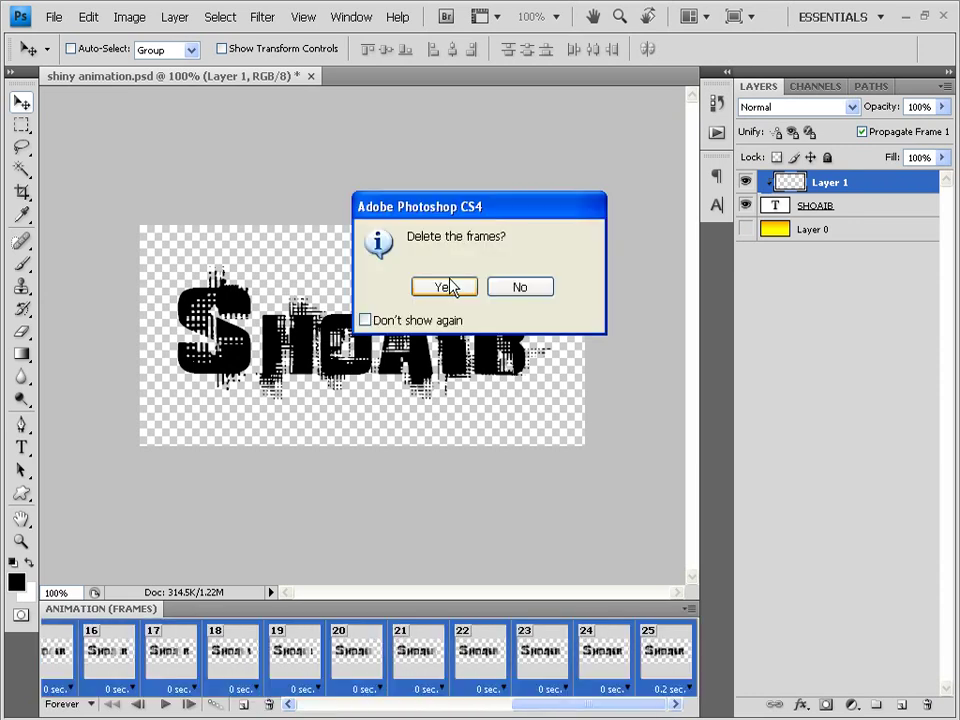
left_click(445, 287)
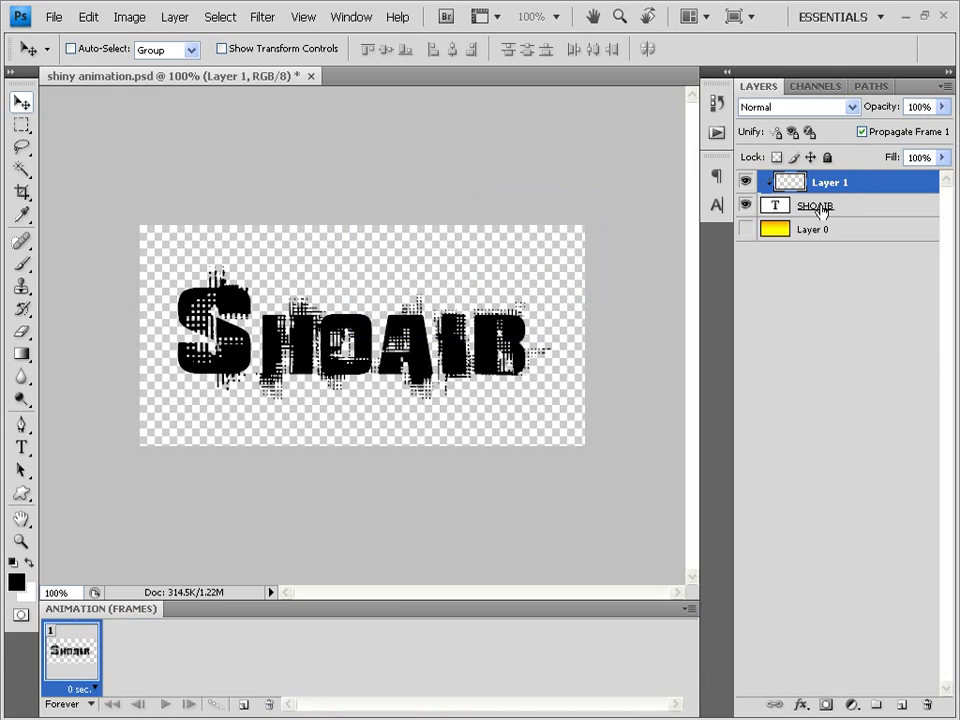
left_click(688, 610)
left_click(740, 594)
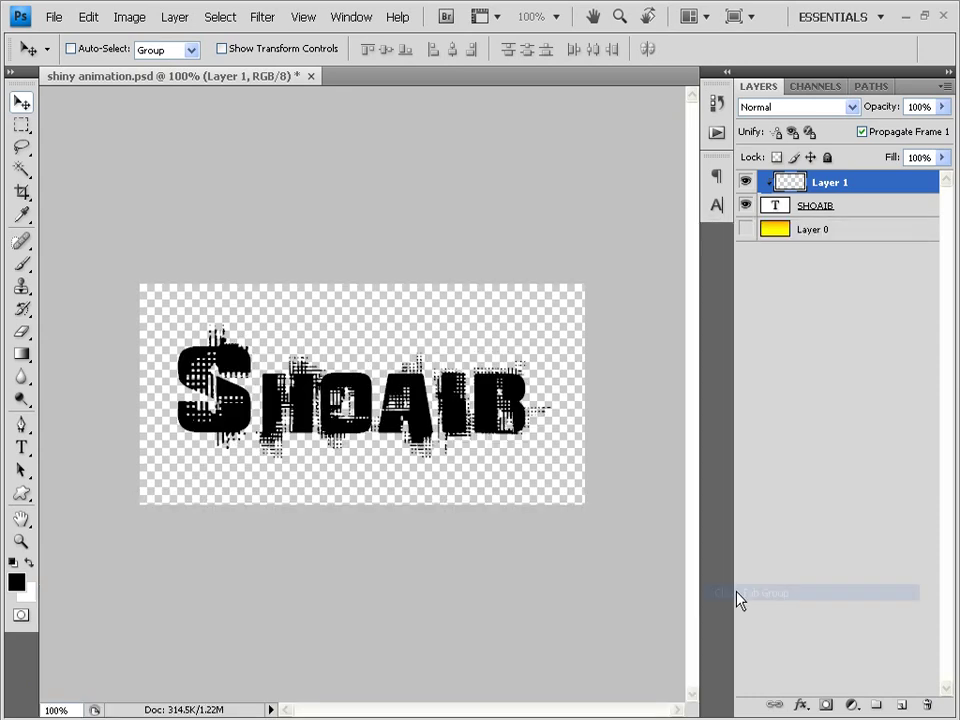
Delete Layer 1 and the SHOAIB text layer, and make Layer 0 visible.
key("Delete")
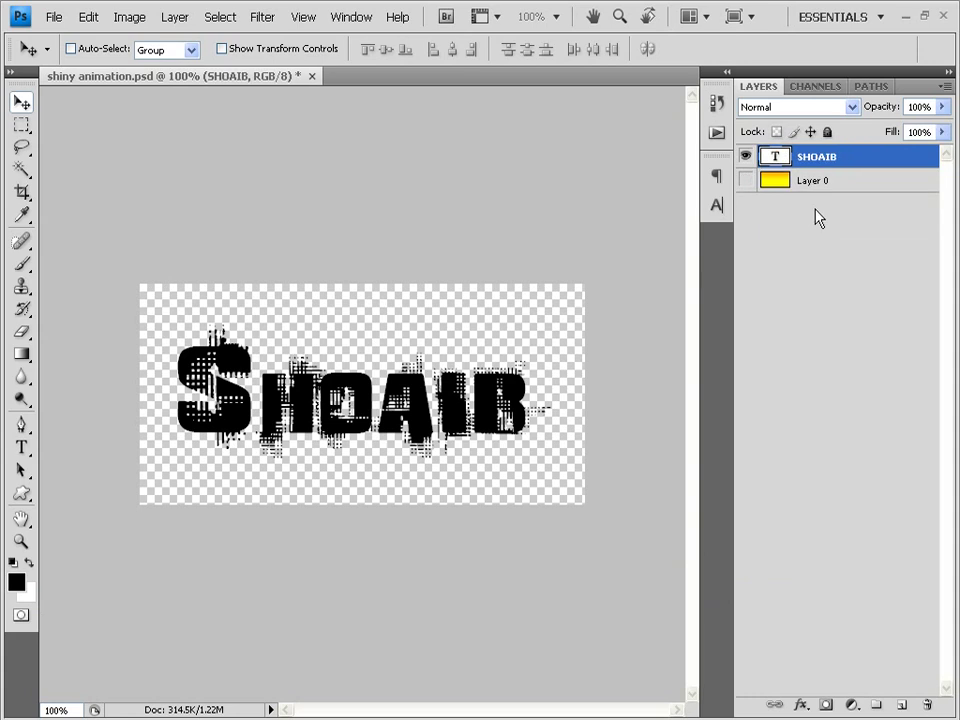
key("Delete")
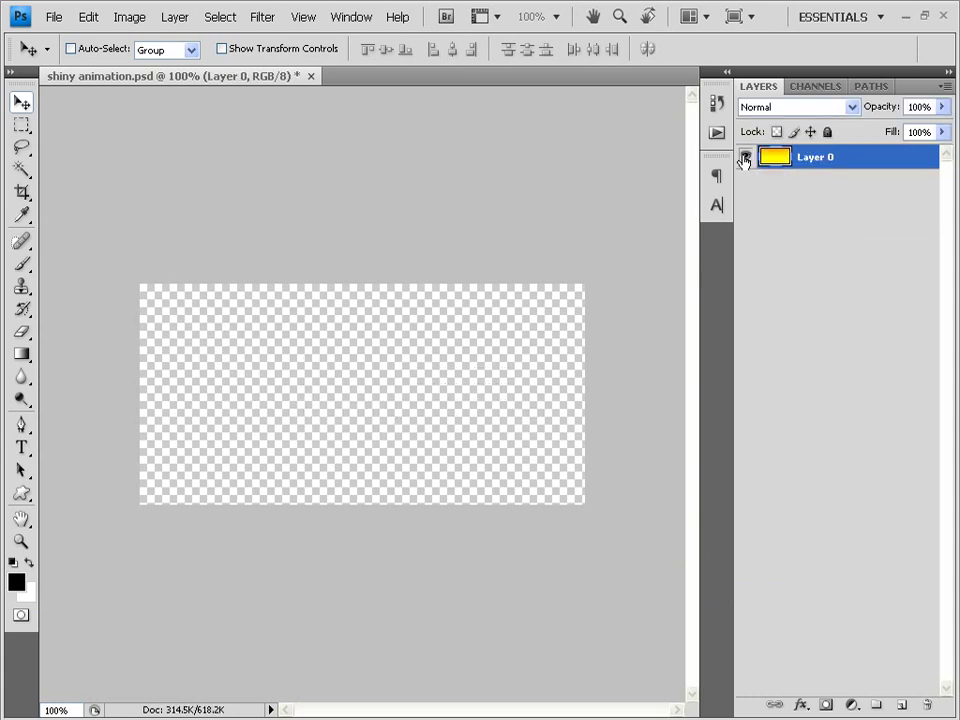
left_click(744, 158)
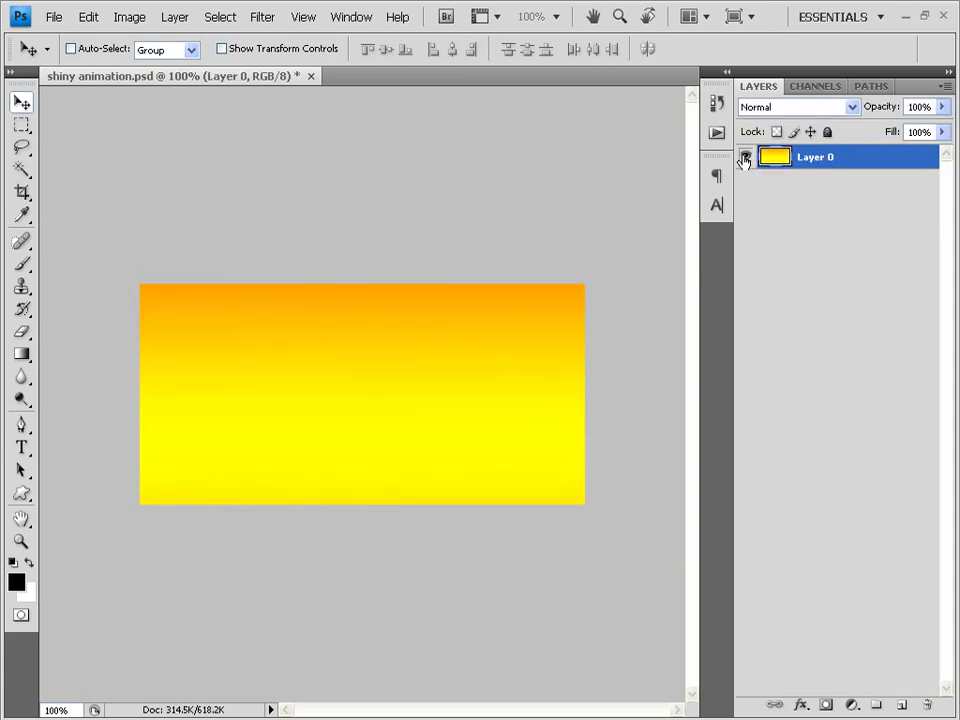
Choose the Type tool and set its text colour to black (000000).
left_click(22, 448)
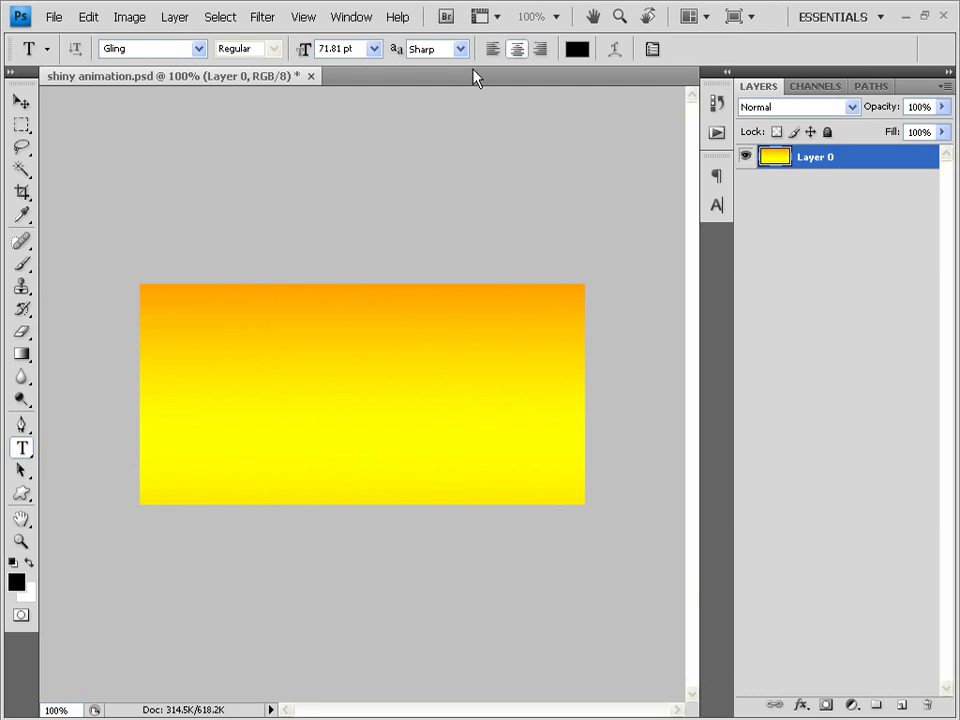
left_click(576, 51)
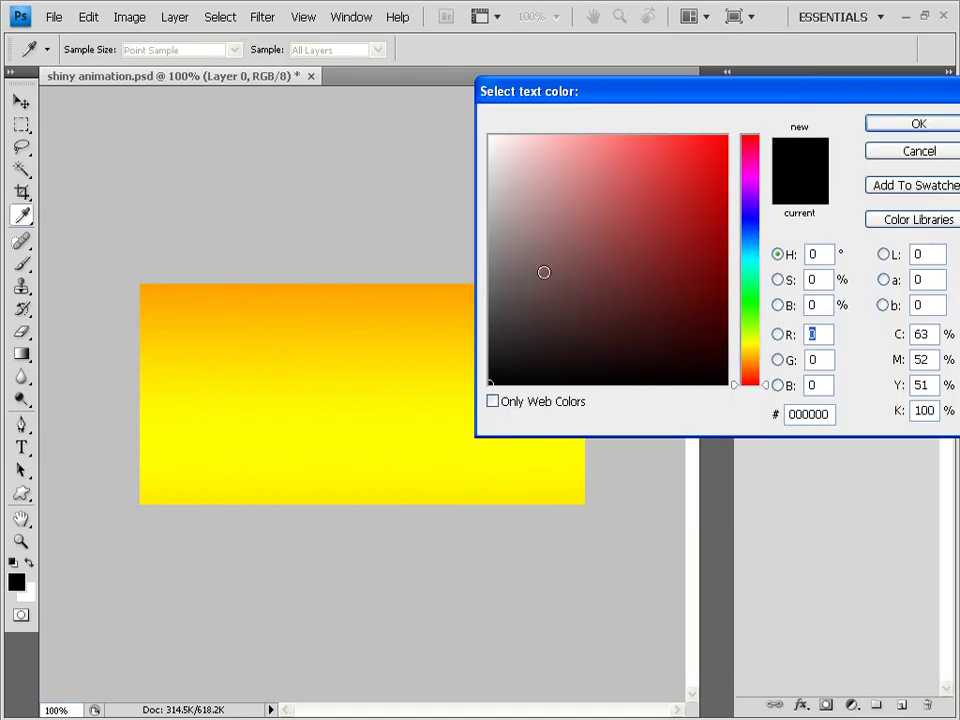
left_click(645, 316)
left_click_drag(645, 316, 732, 385)
left_click(905, 126)
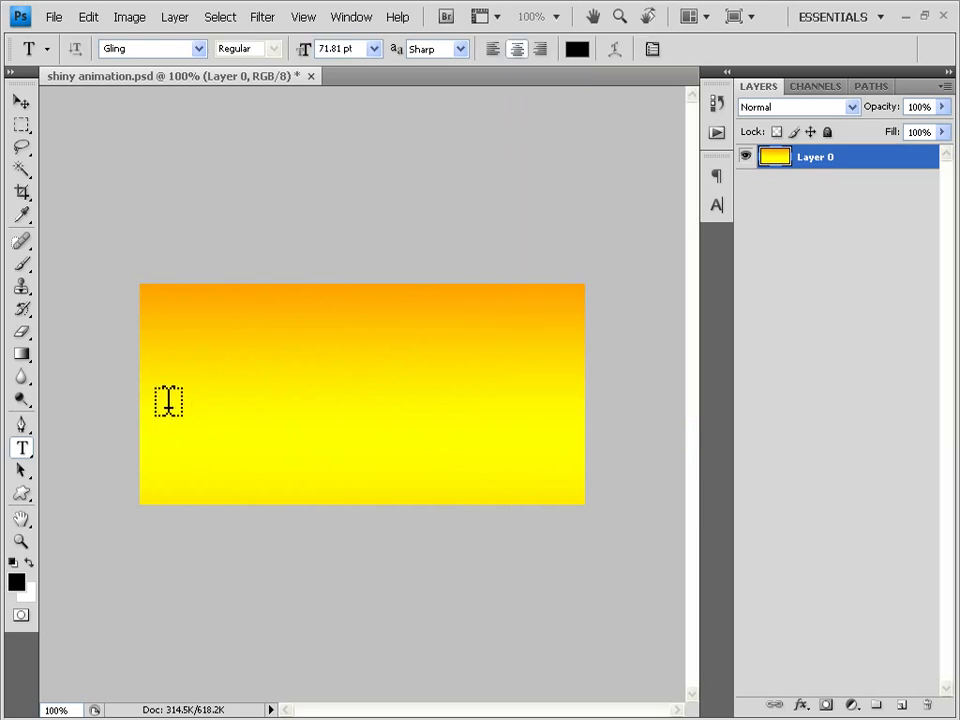
Type the text on the canvas, correct the letters, and select the whole line.
left_click(161, 394)
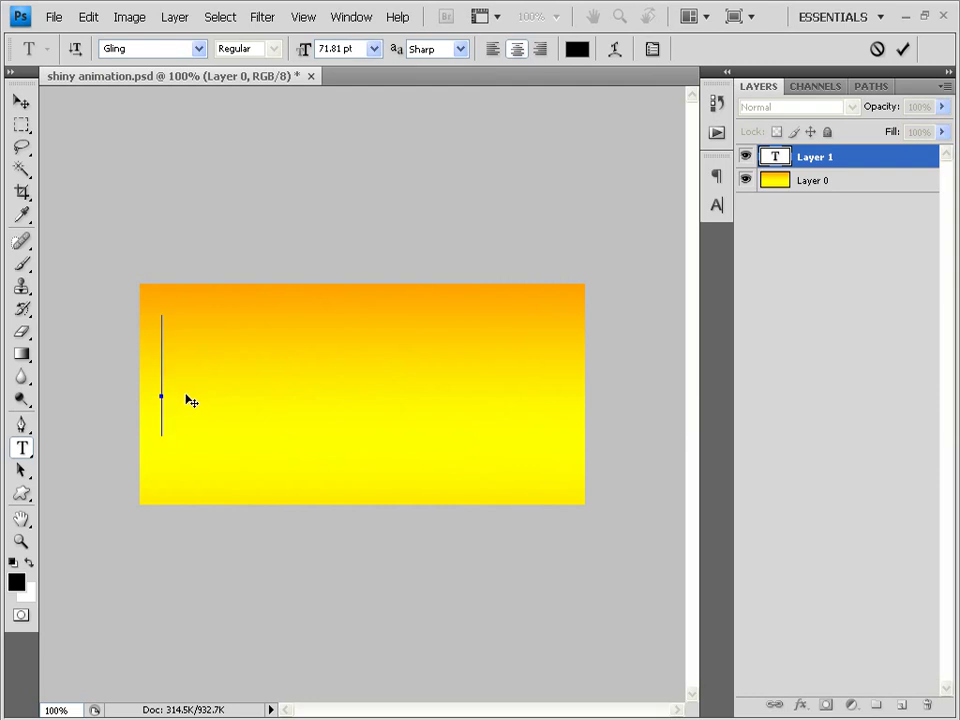
type("S")
type("AIRN")
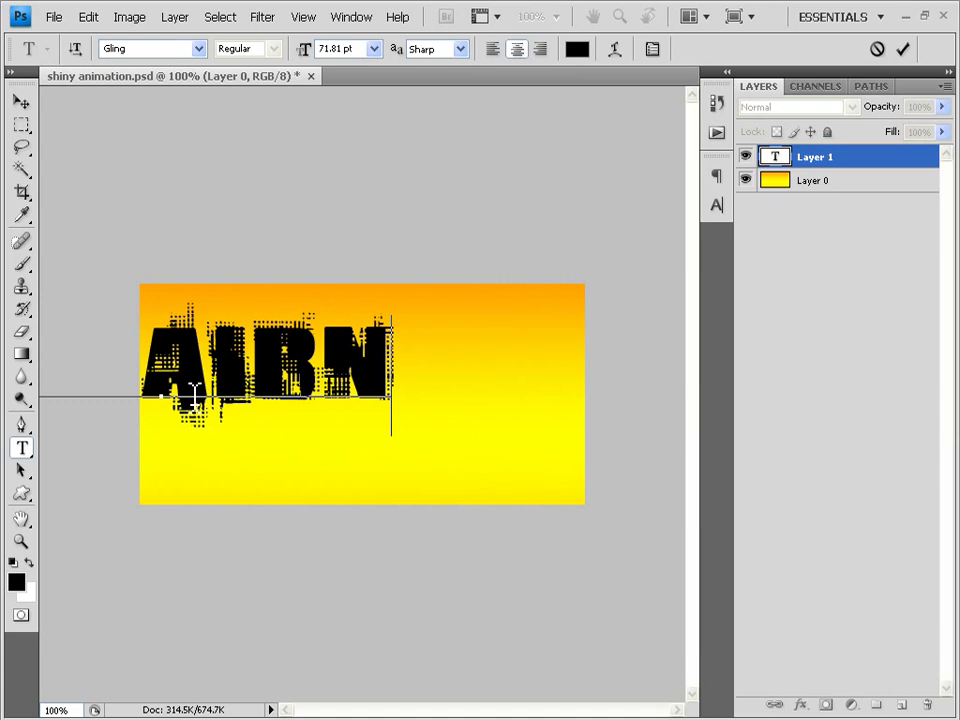
key("BackSpace")
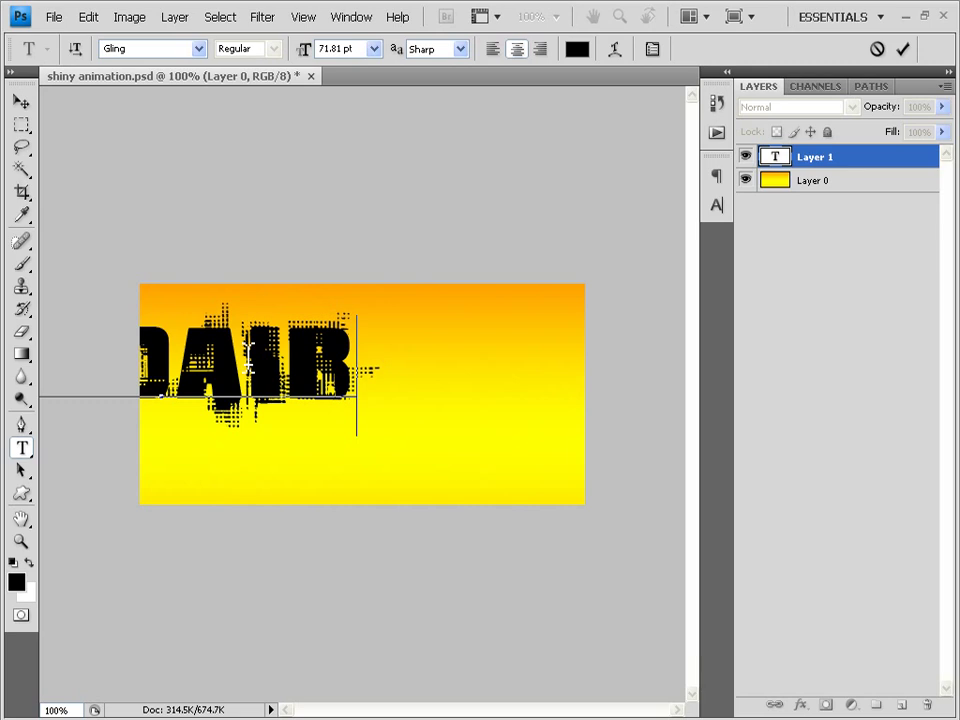
key("Left")
key("shift+Right")
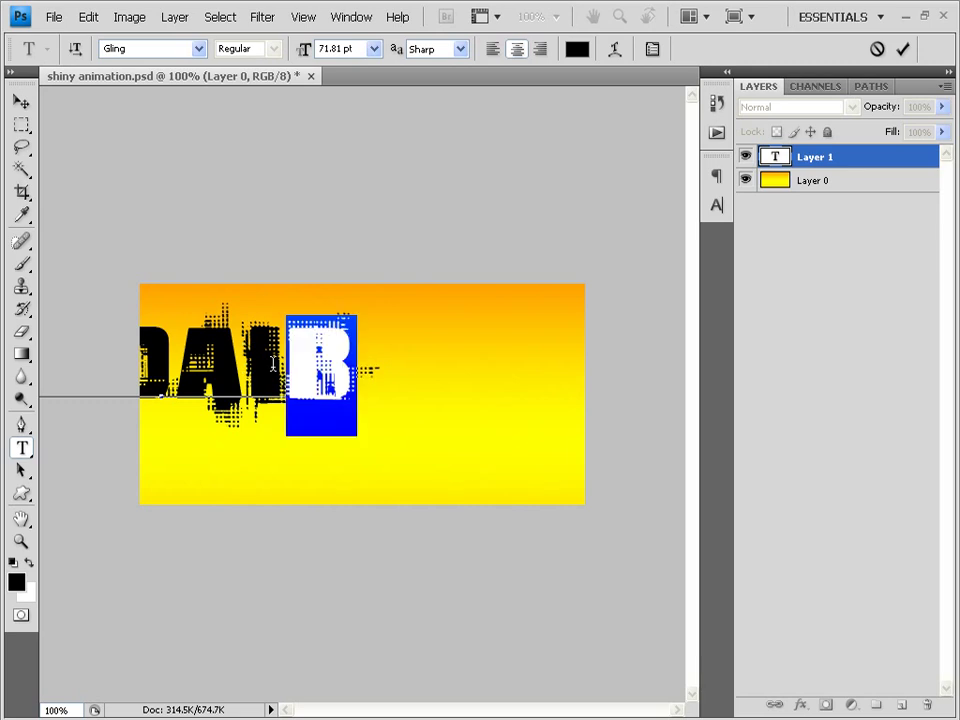
key("ctrl+a")
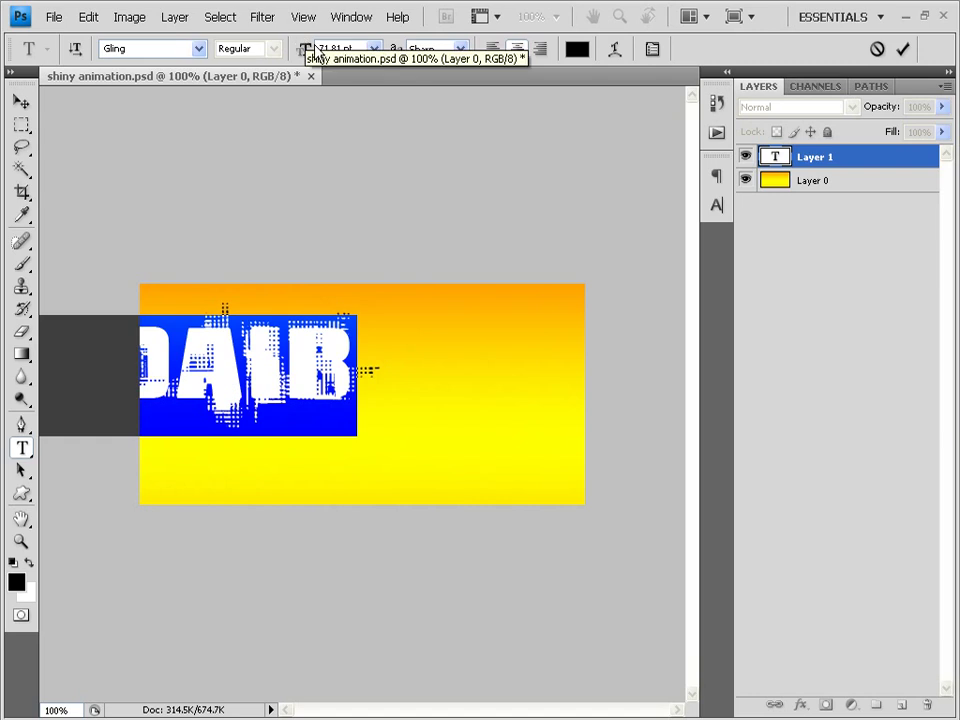
Nudge the SHOAIB text, enlarge its first S, then shift the layer left to centre it.
left_click(20, 106)
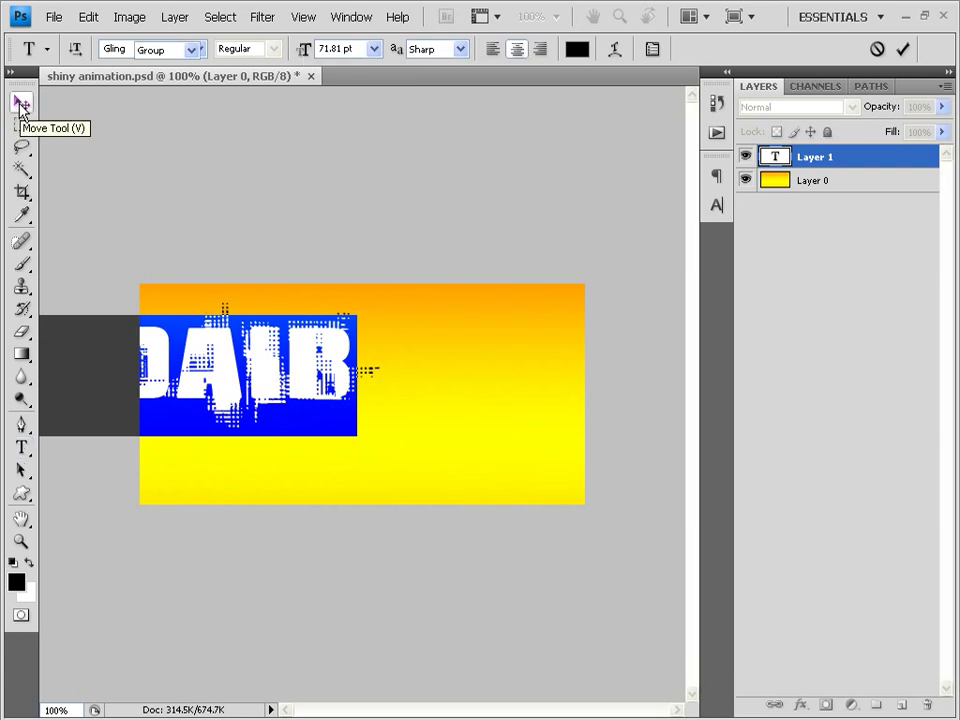
left_click_drag(201, 362, 389, 390)
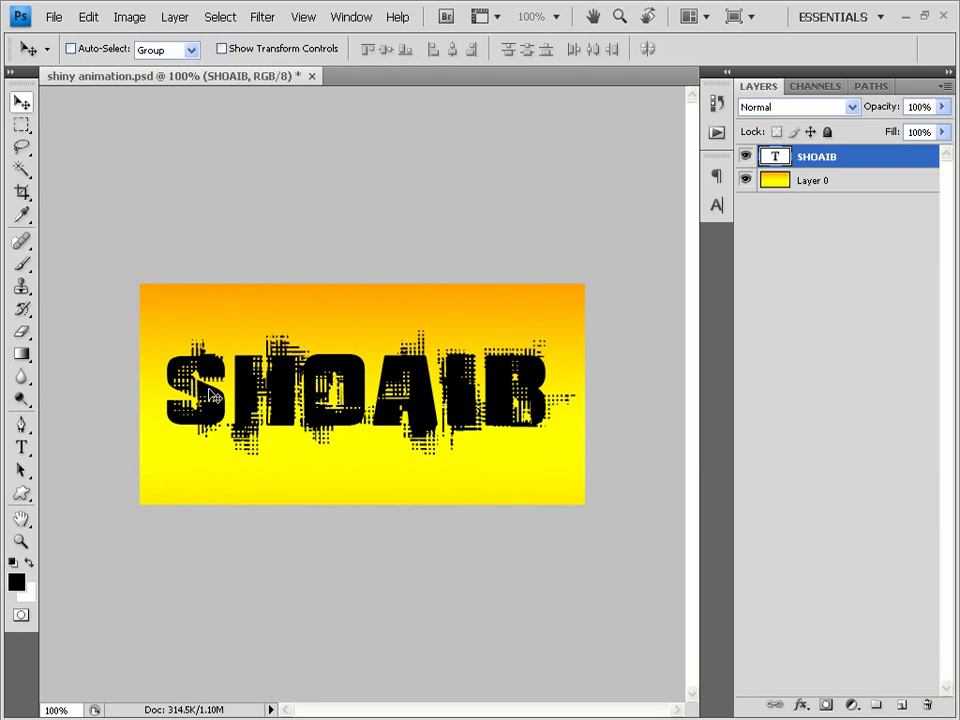
left_click(20, 448)
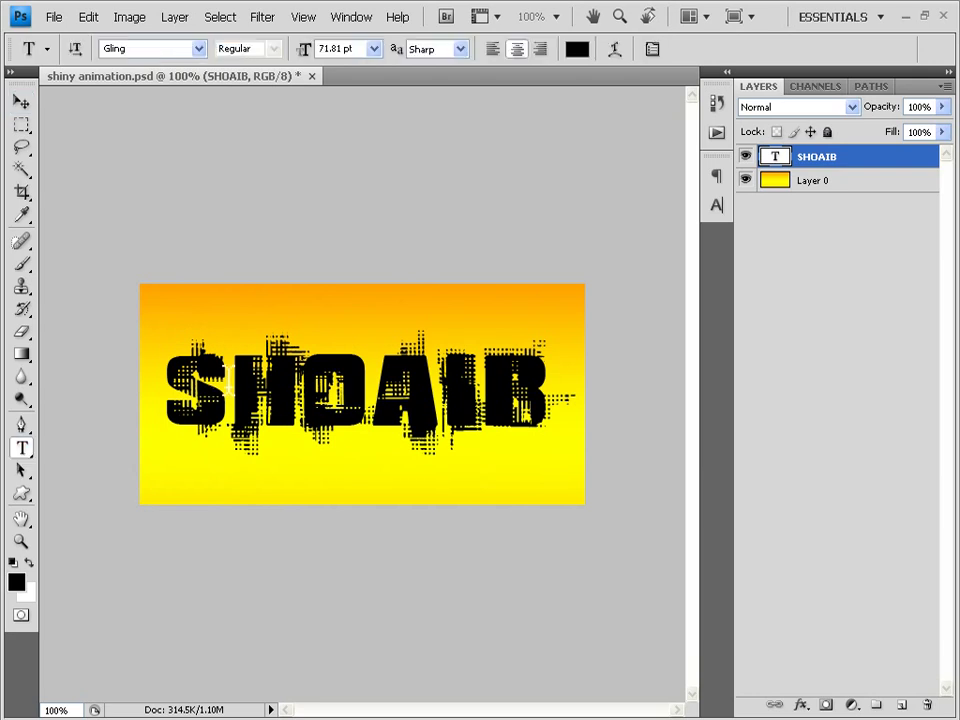
left_click_drag(230, 381, 198, 398)
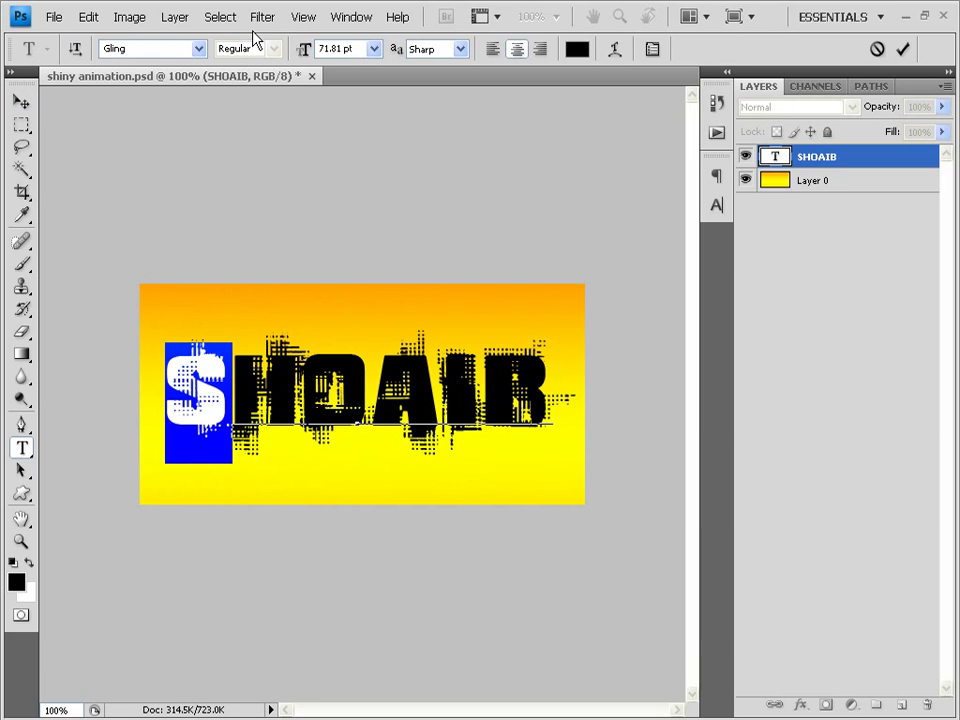
left_click_drag(300, 55, 318, 55)
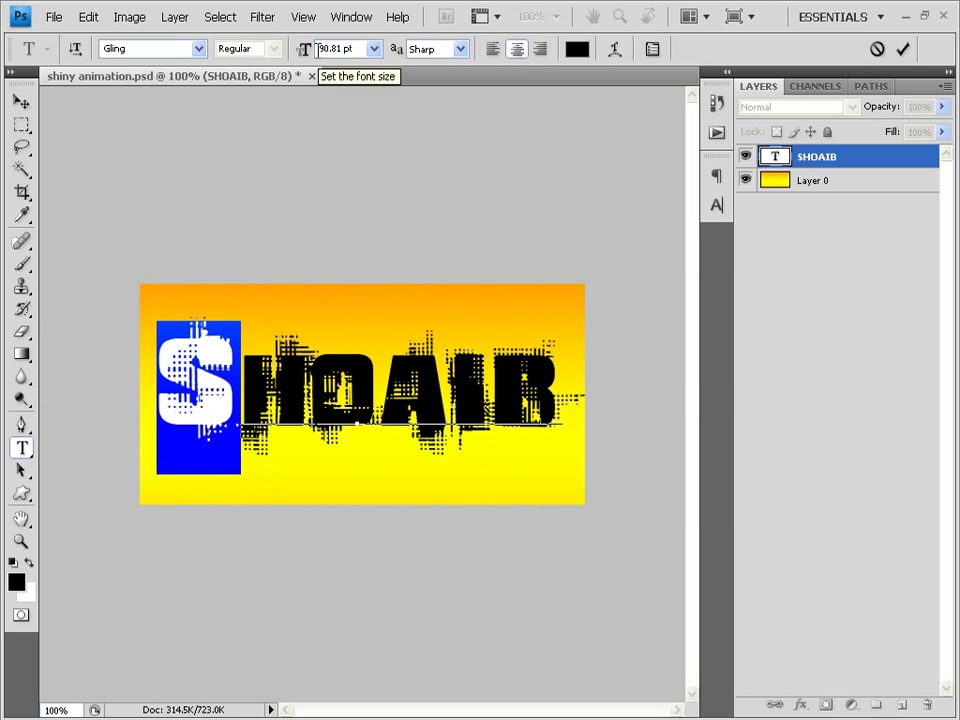
left_click(21, 103)
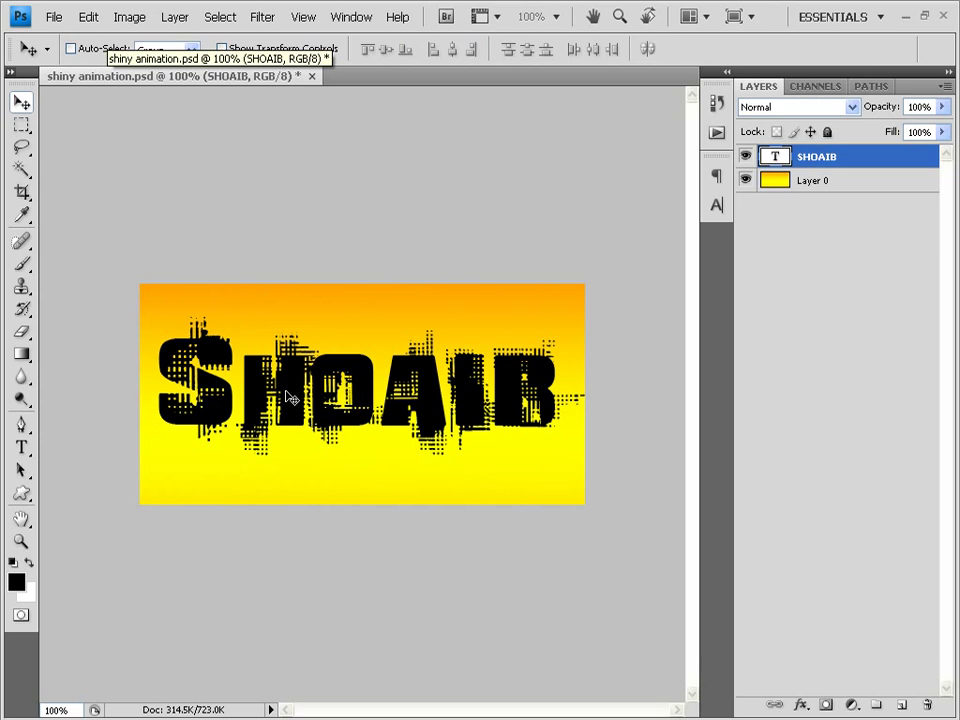
left_click_drag(284, 400, 261, 396)
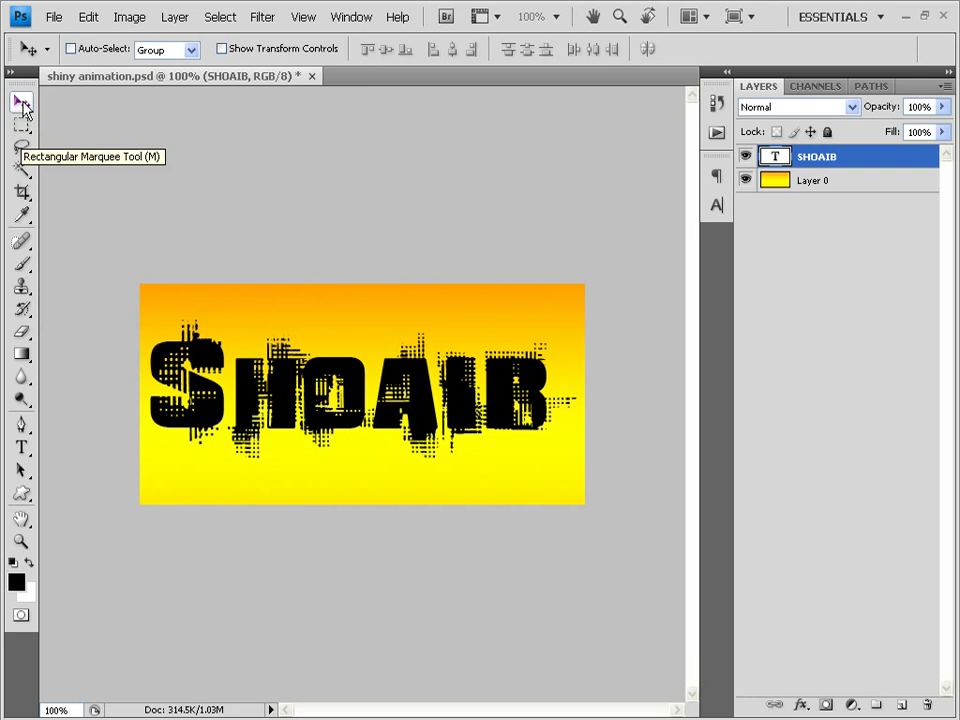
Draw a narrow rectangular marquee over the S spanning the full canvas height.
left_click(20, 128)
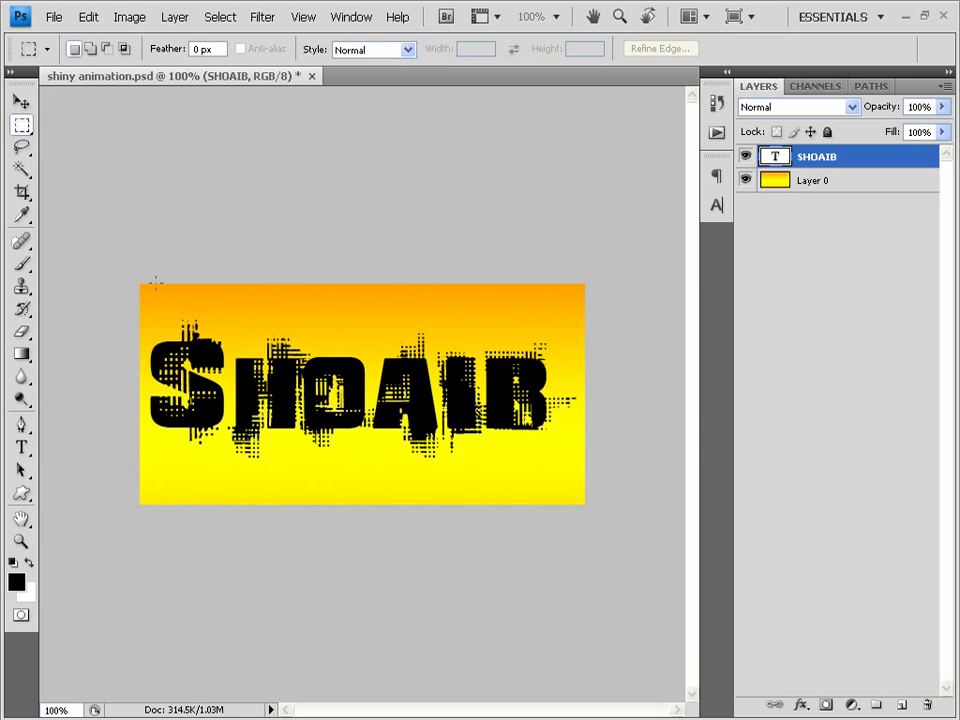
left_click_drag(155, 284, 236, 509)
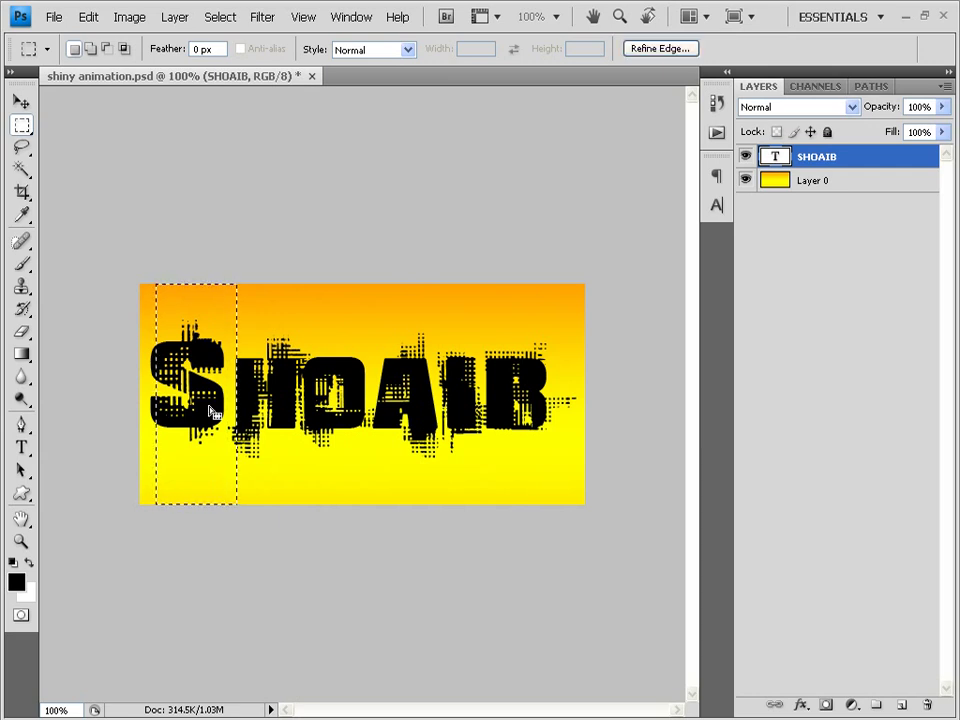
Set the foreground colour to pure white (ffffff) in the colour picker.
left_click(16, 584)
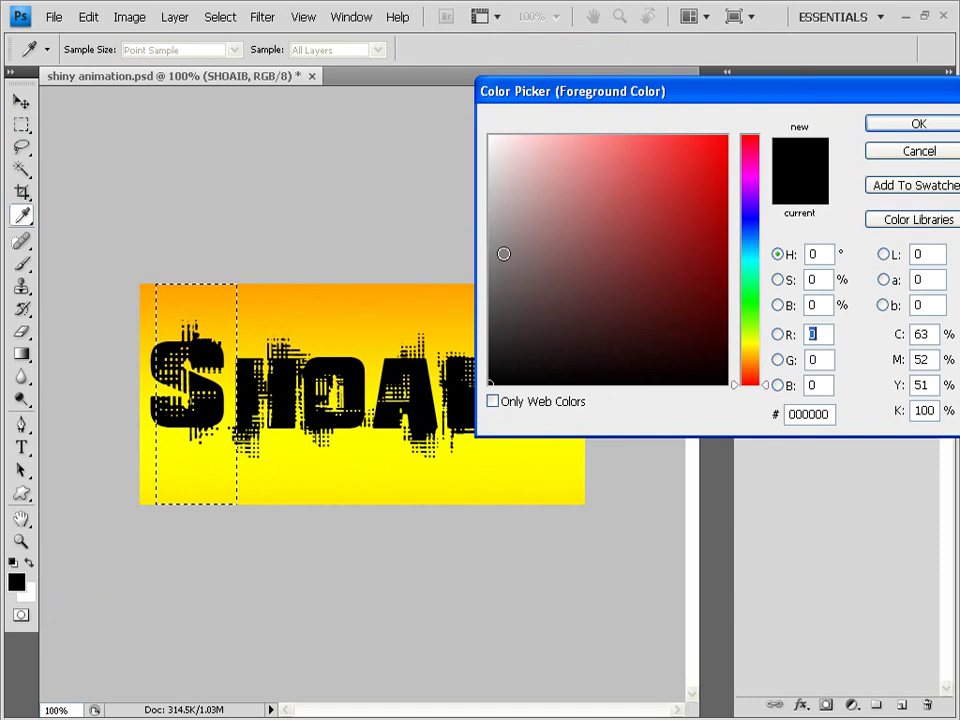
left_click(503, 254)
left_click(495, 136)
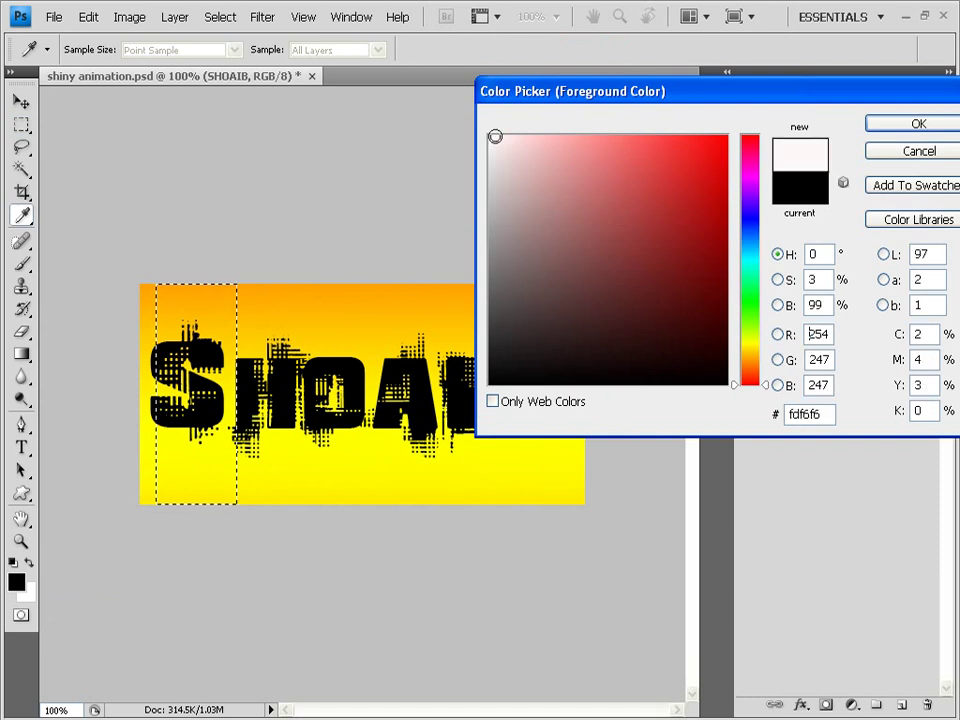
mouse_move(495, 136)
left_mouse_down()
mouse_move(478, 136)
mouse_move(486, 131)
left_mouse_up()
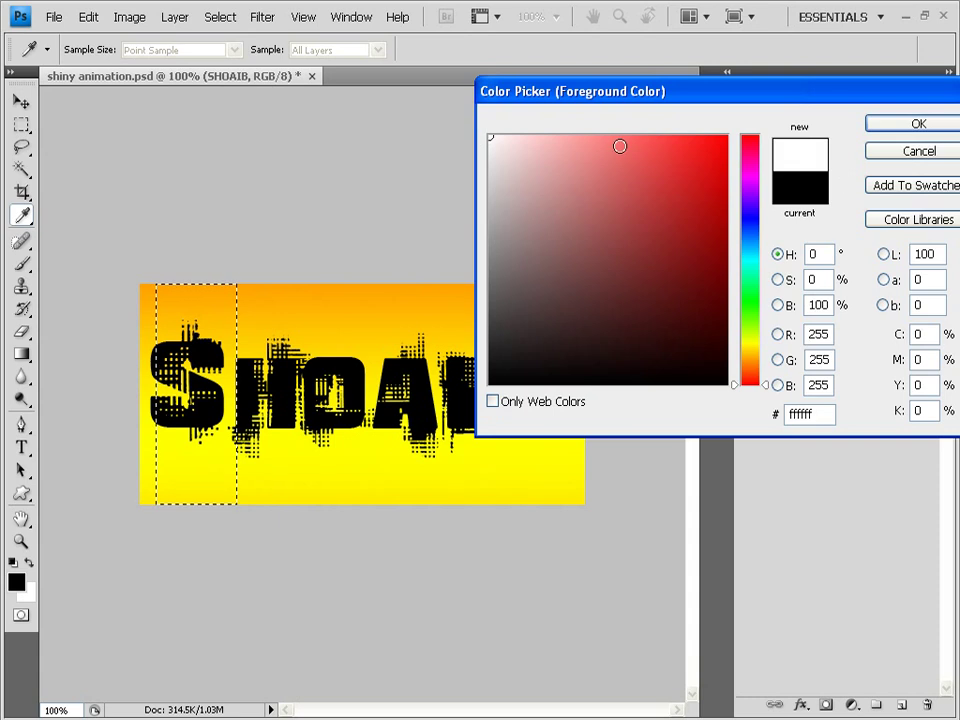
left_click(914, 126)
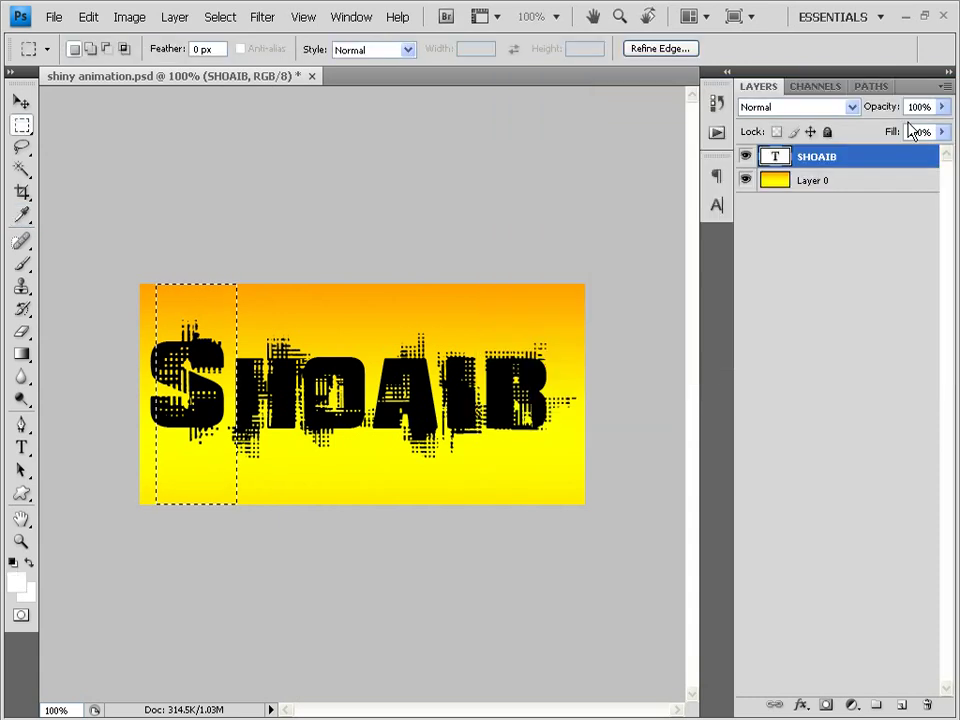
Pick the Gradient Tool from the flyout and keep the Foreground to Transparent preset.
left_click(20, 357)
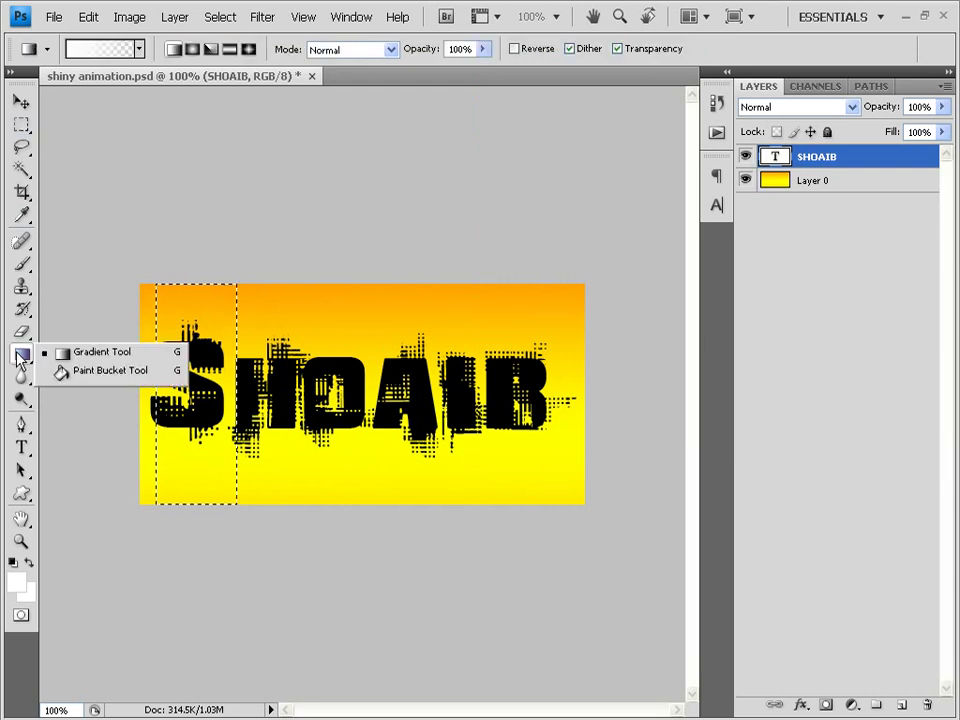
left_click(90, 370)
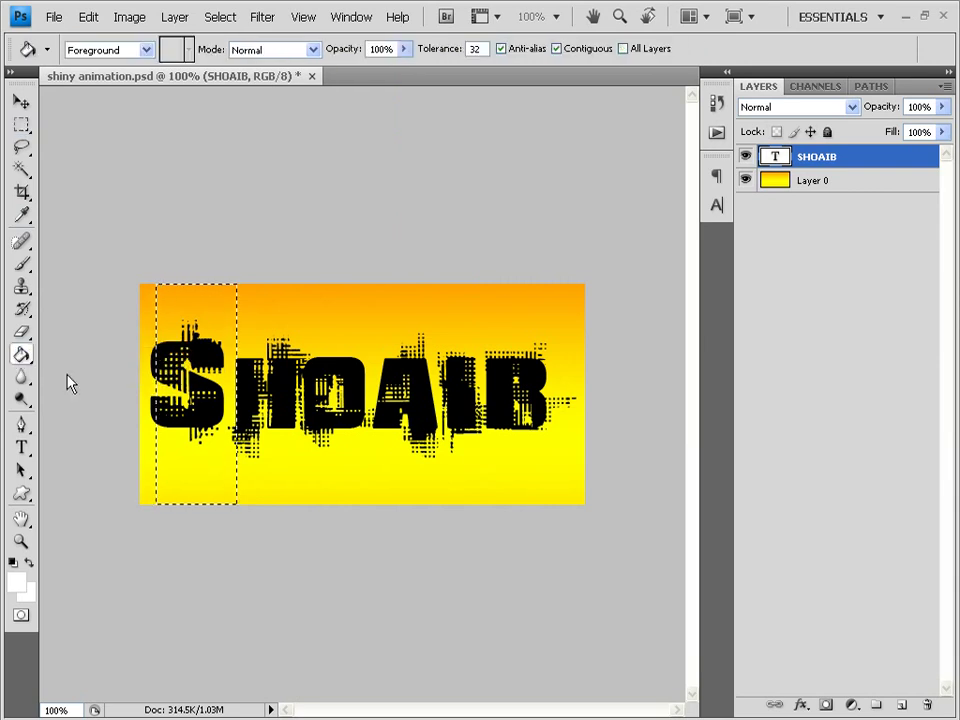
left_click(17, 360)
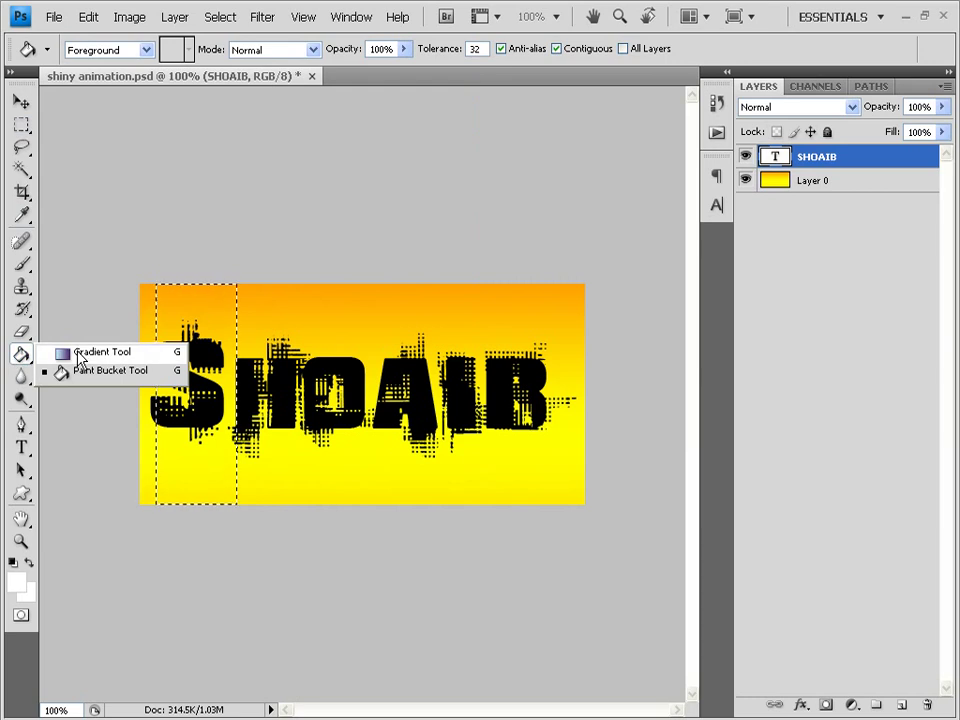
left_click(79, 357)
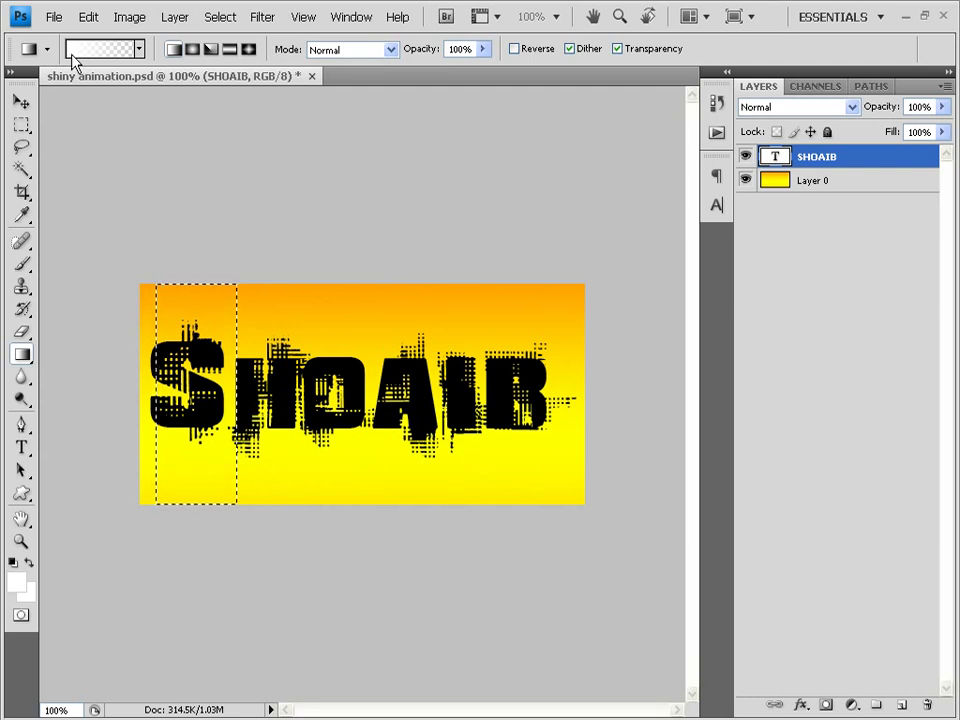
left_click(139, 50)
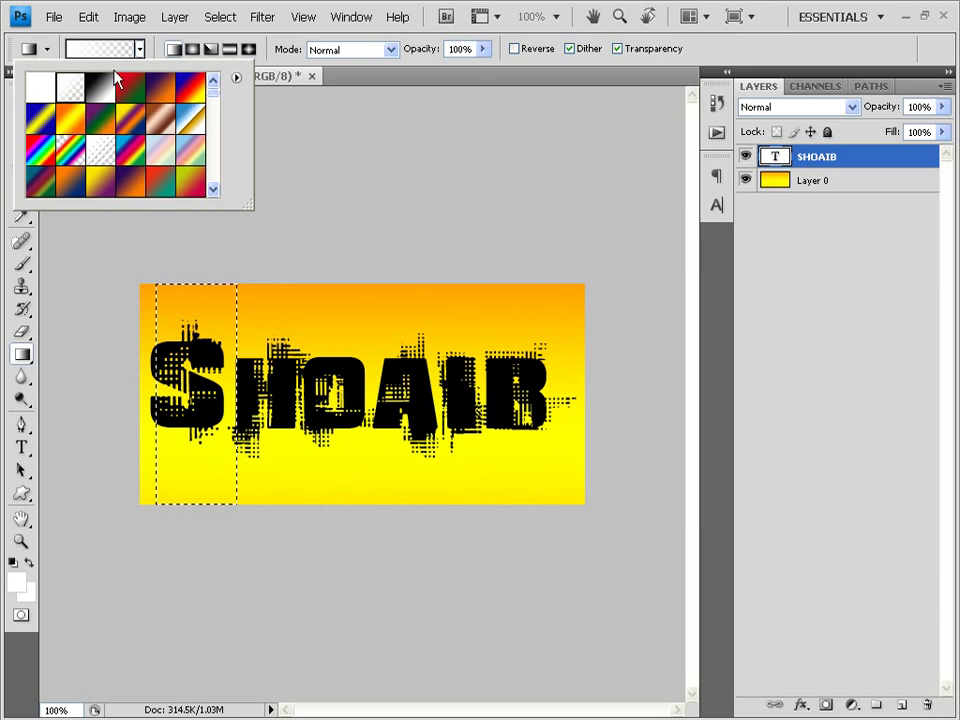
left_click(85, 52)
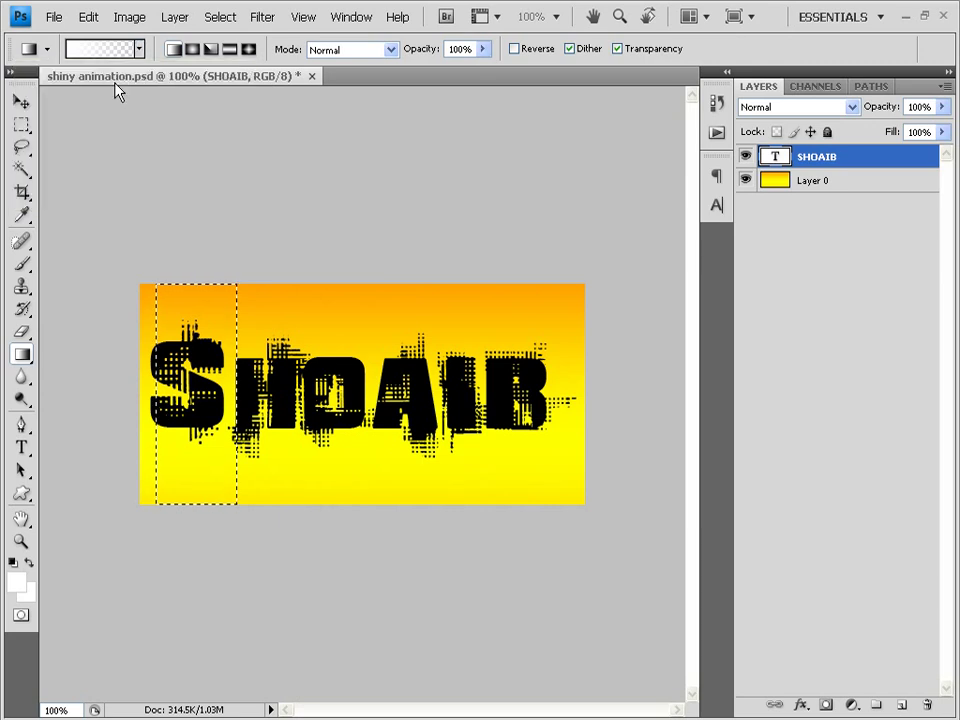
Add a new Layer 1 and drag a white-to-transparent gradient leftward across the S strip.
left_click(902, 705)
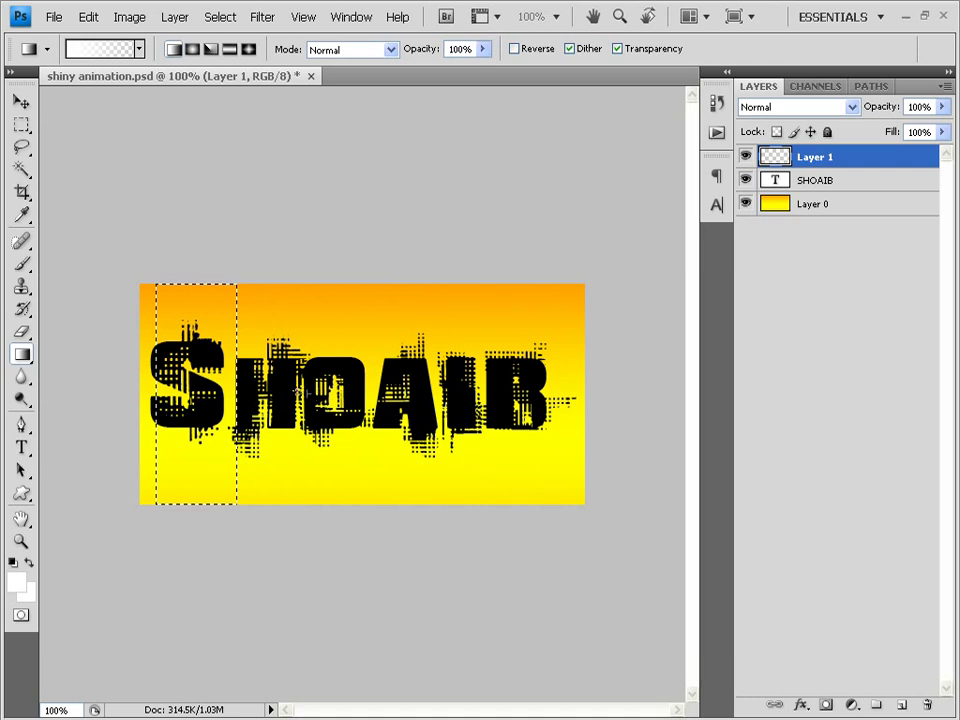
left_click_drag(296, 393, 163, 403)
left_click_drag(161, 404, 162, 407)
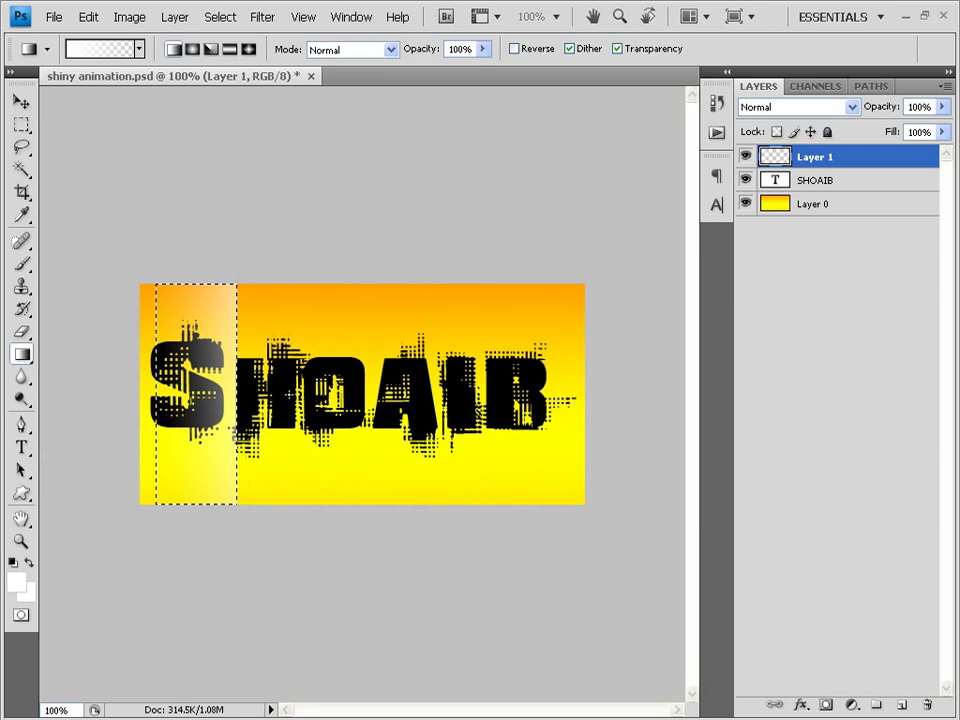
left_click_drag(289, 395, 158, 401)
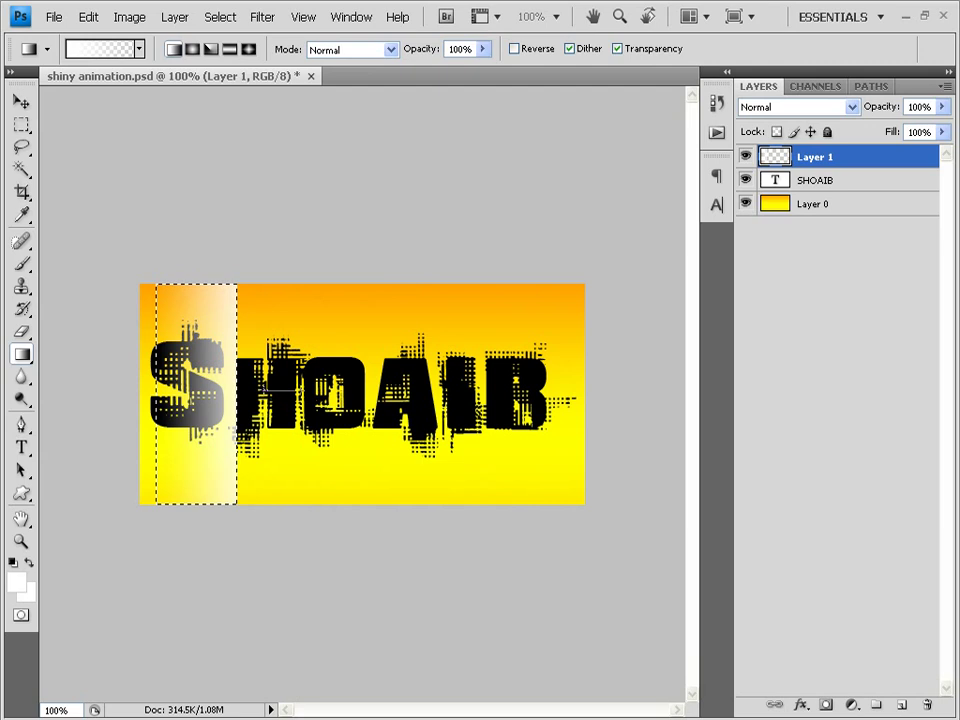
left_click_drag(265, 390, 186, 391)
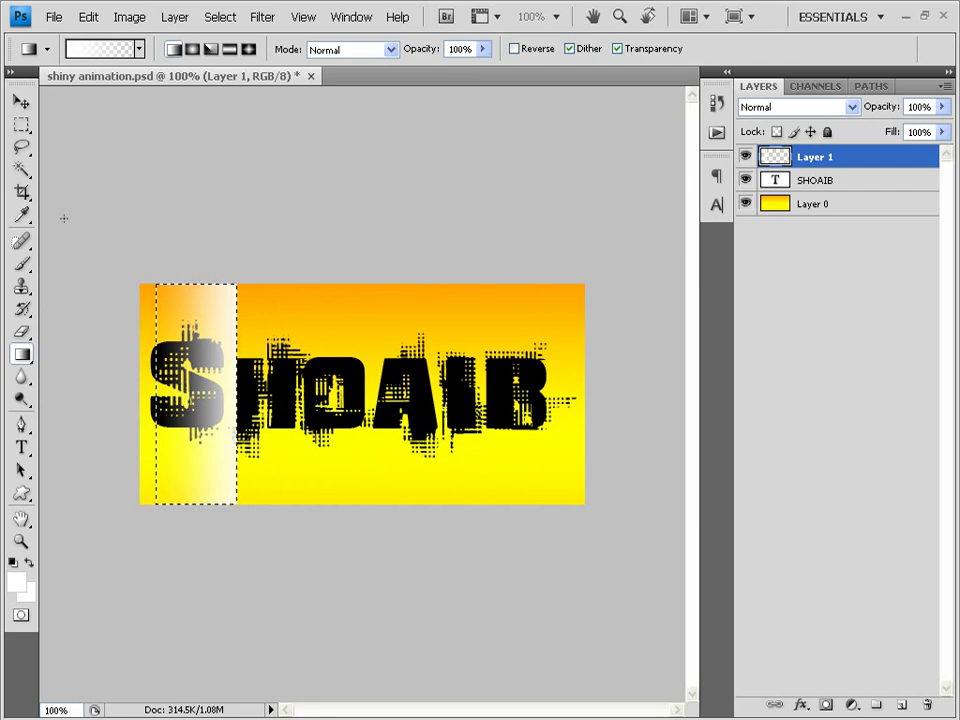
With the Rectangular Marquee tool active, choose Deselect from the right-click menu.
left_click(22, 124)
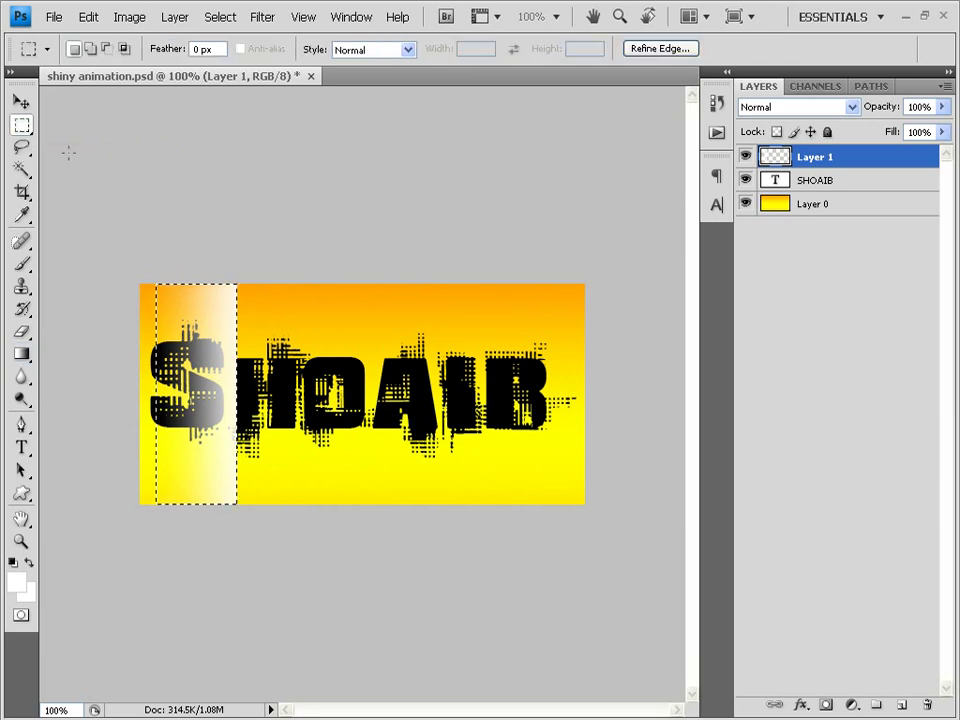
right_click(187, 334)
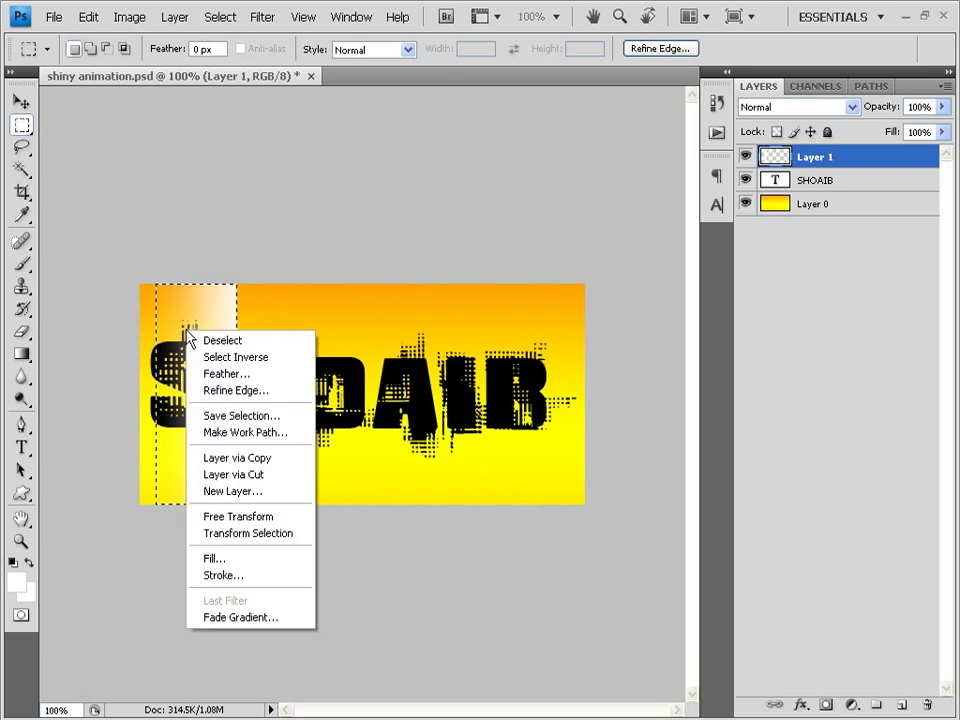
left_click(226, 340)
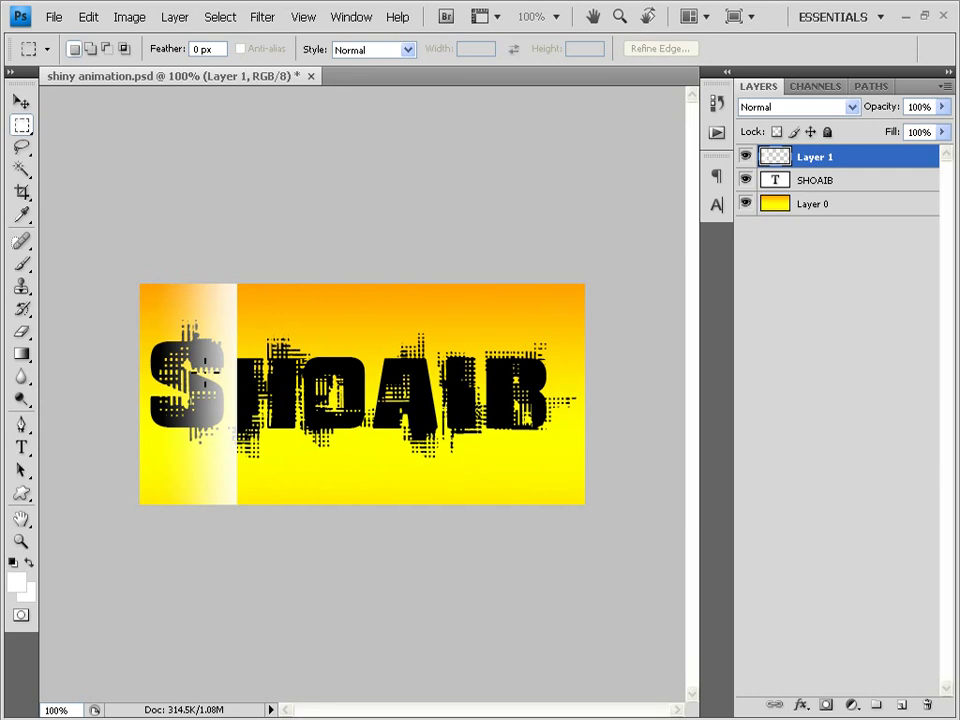
Make Layer 1 a clipping mask on the SHOAIB text and drag the shine left of the letters.
right_click(846, 159)
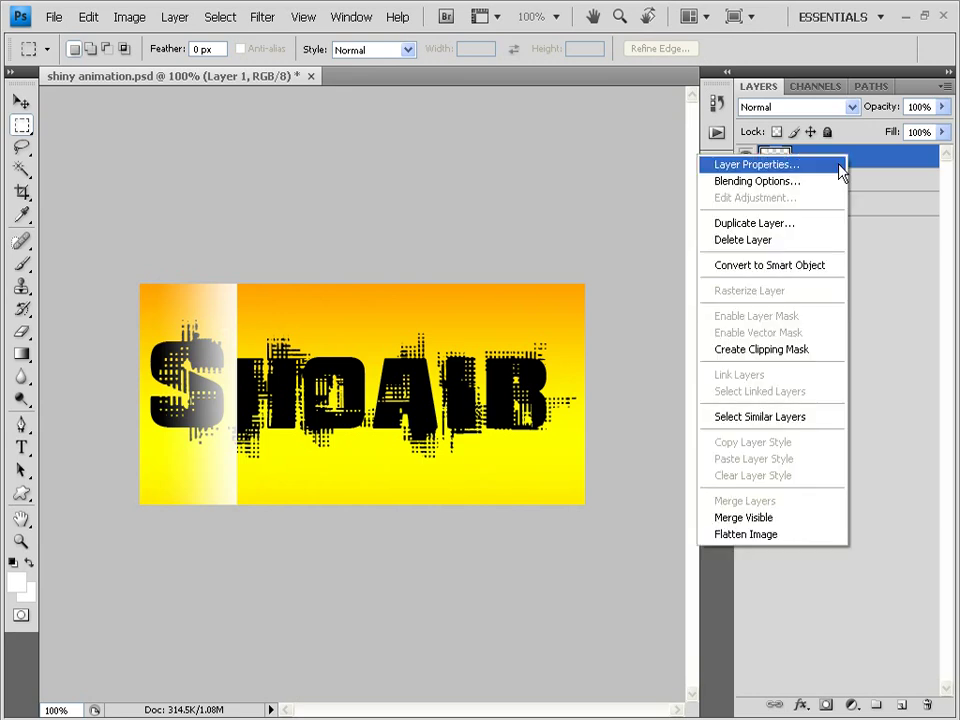
left_click(822, 358)
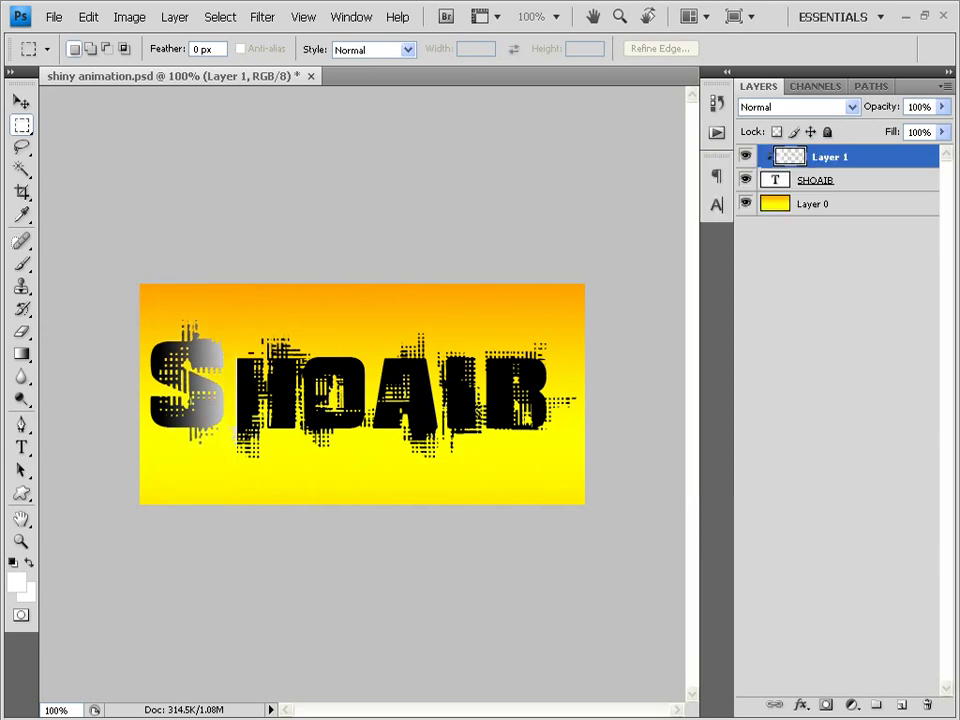
key("ctrl+Right")
left_click(20, 104)
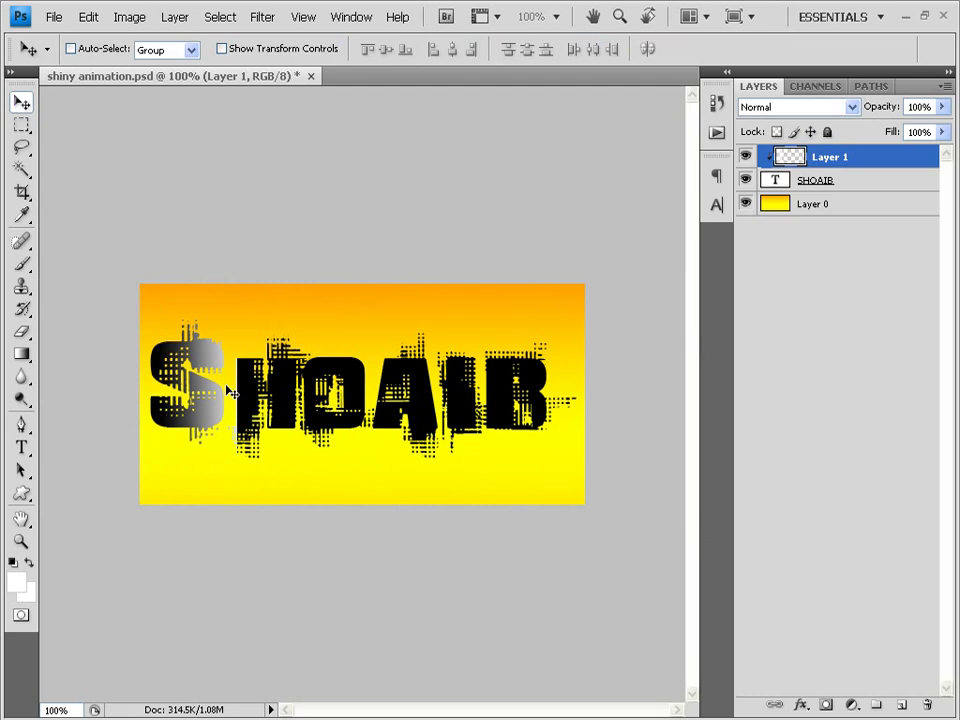
left_click_drag(229, 393, 145, 398)
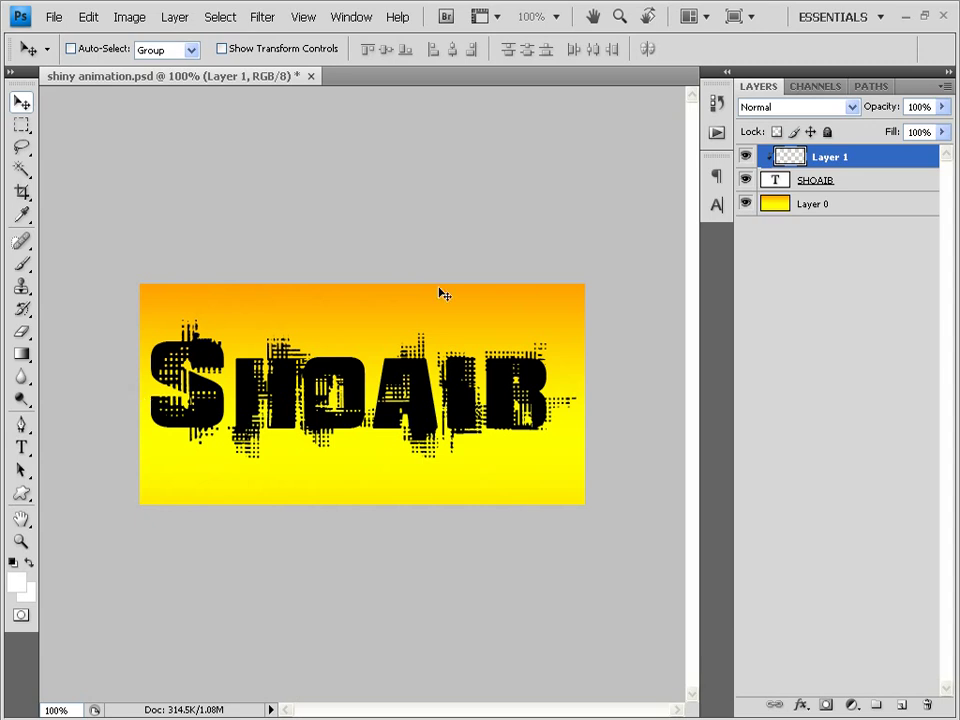
Delete the yellow Layer 0 background, leaving the shine Layer 1 selected.
left_click(831, 208)
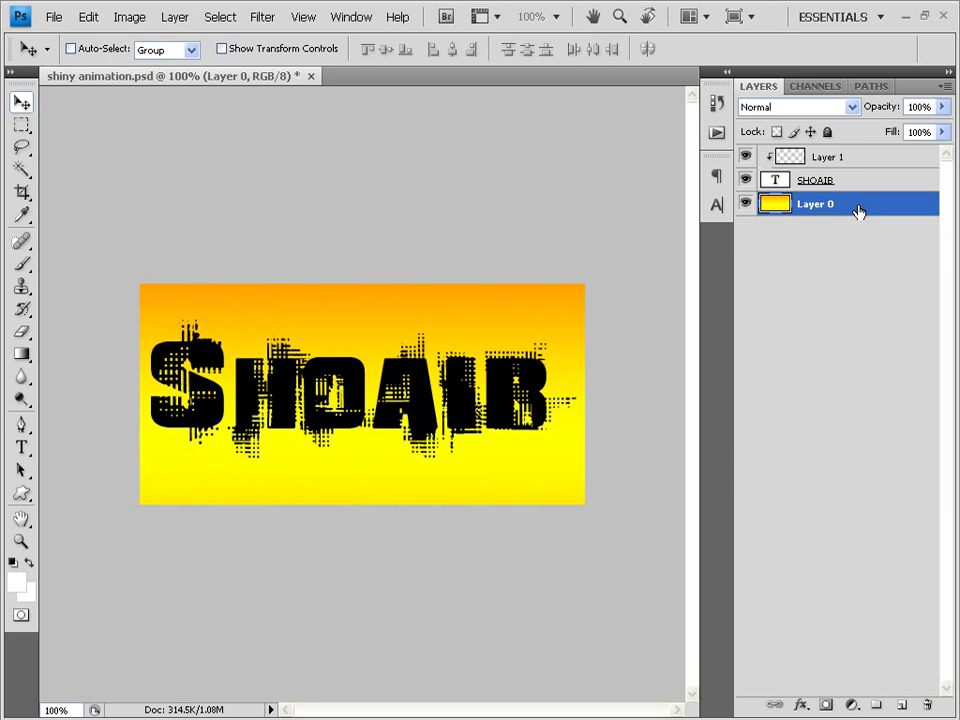
key("Delete")
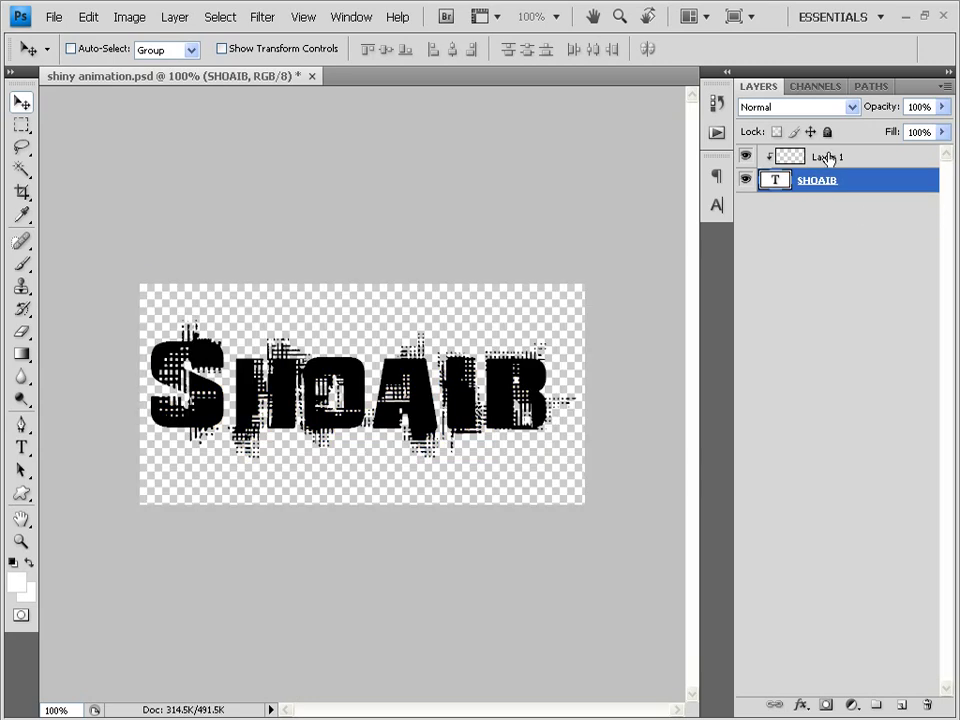
left_click(829, 157)
left_click(850, 181)
left_click(851, 163)
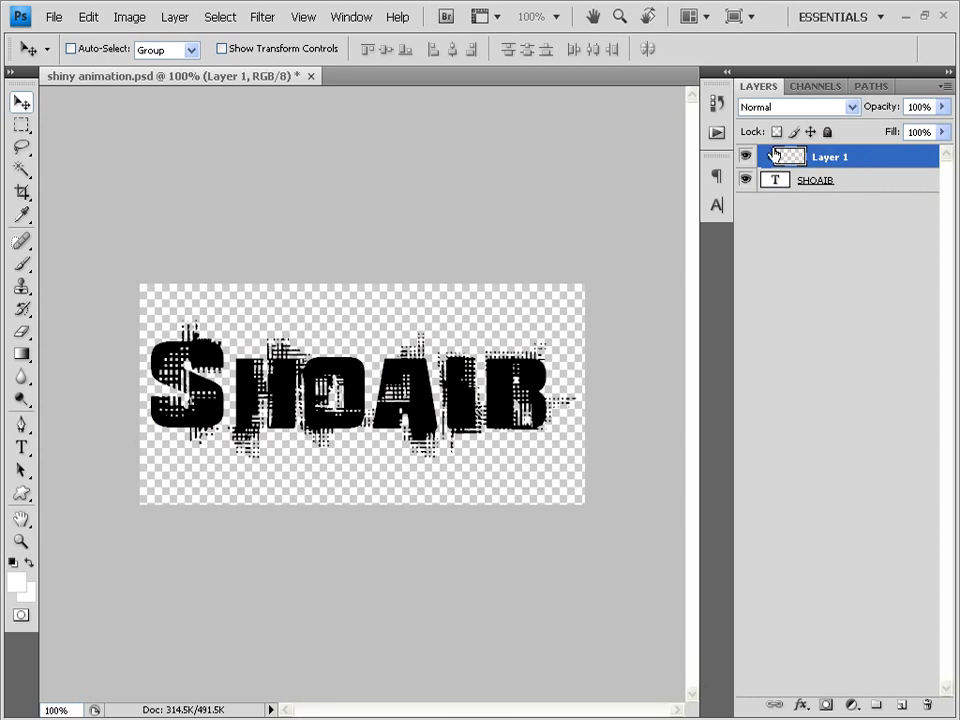
Show the Window > Animation panel and keep frame 1's delay at 0 sec.
left_click(352, 17)
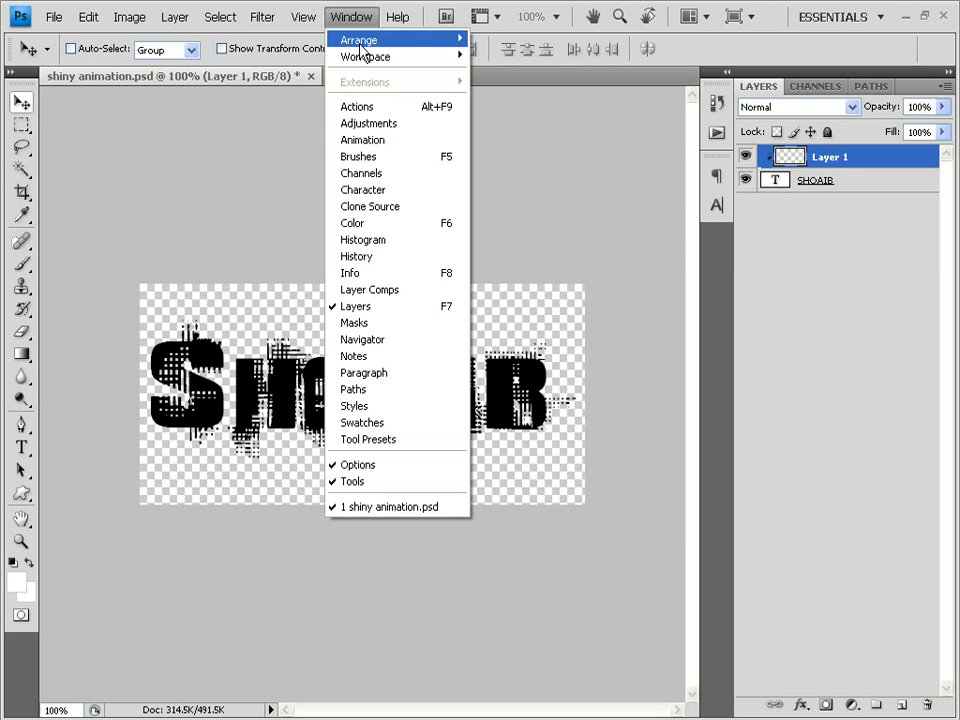
left_click(383, 144)
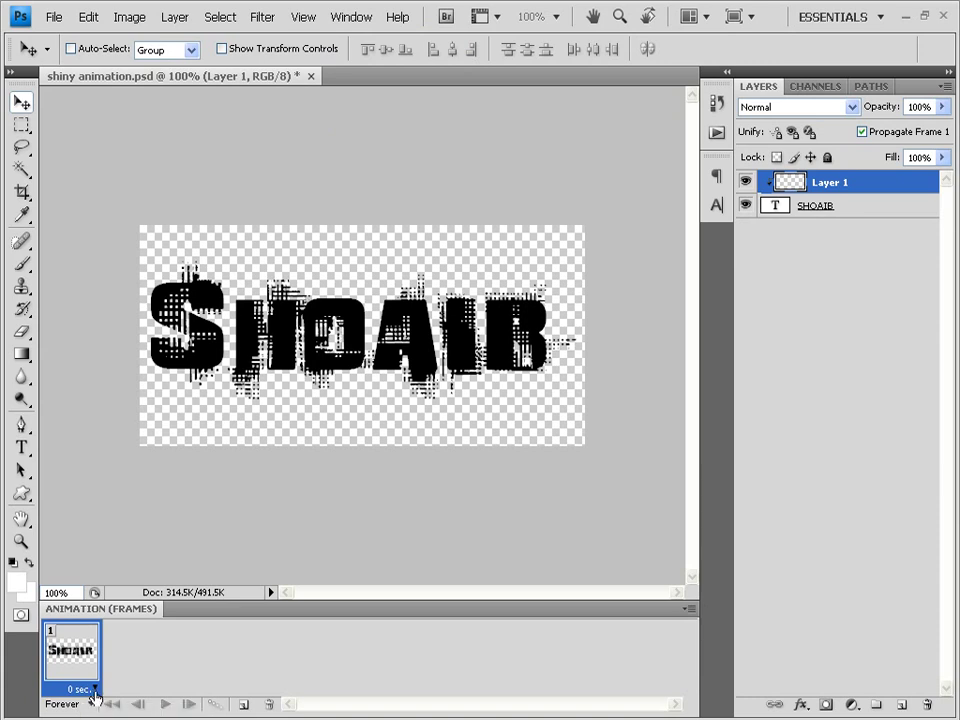
left_click(95, 689)
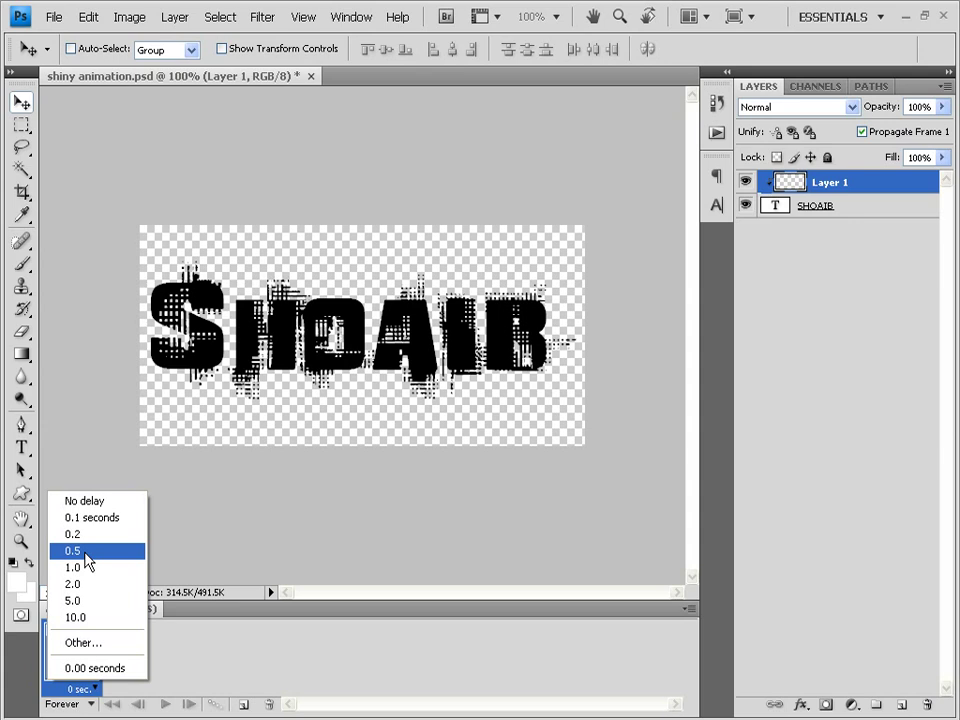
left_click(89, 503)
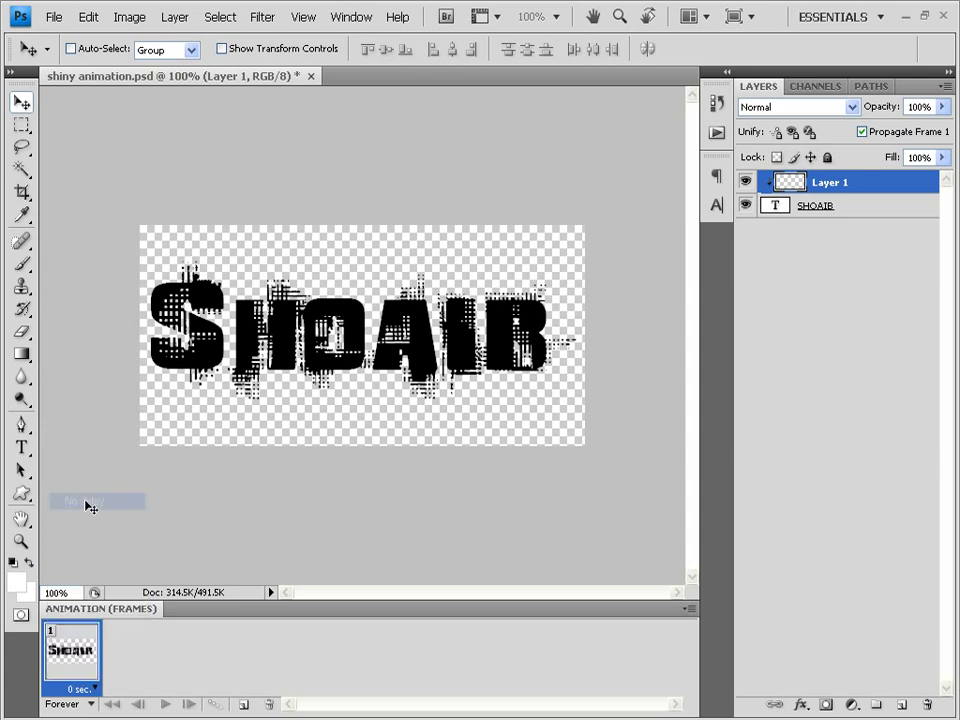
Duplicate frame 1 and nudge the shine right onto the left edge of the S.
left_click(243, 705)
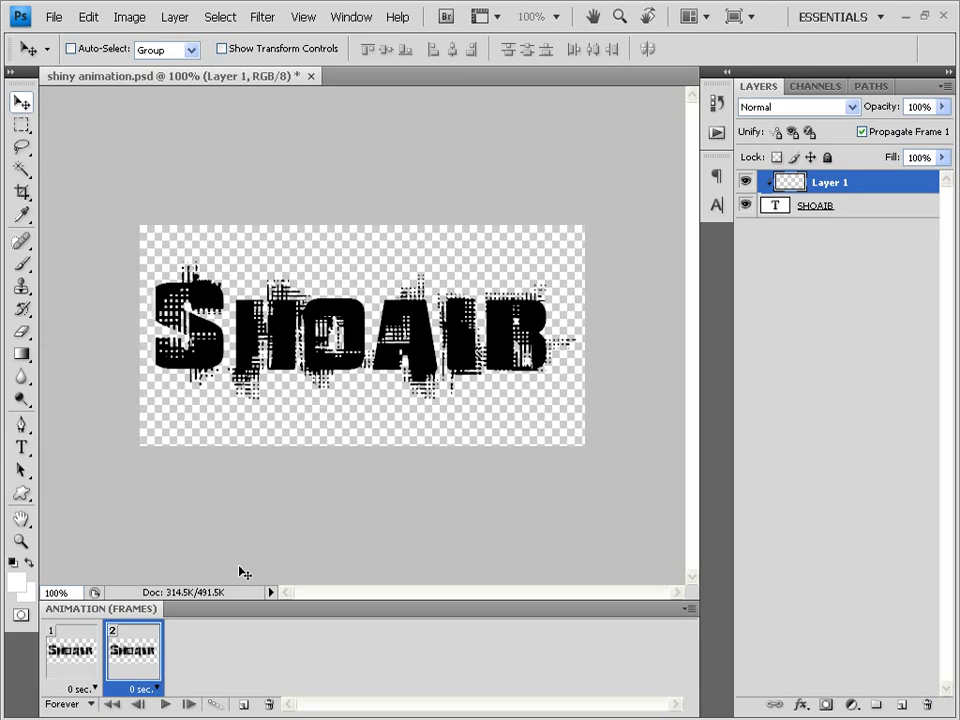
key("shift+Right")
key("shift+Right")
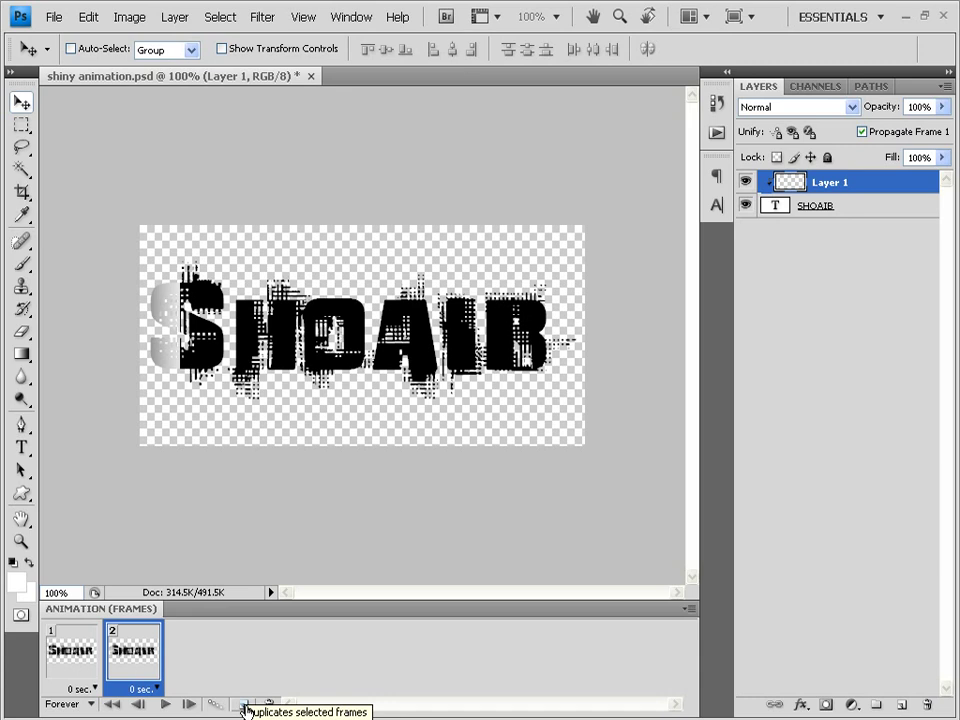
Add frame 3 with the shine nudged five steps further right across the S.
left_click(244, 705)
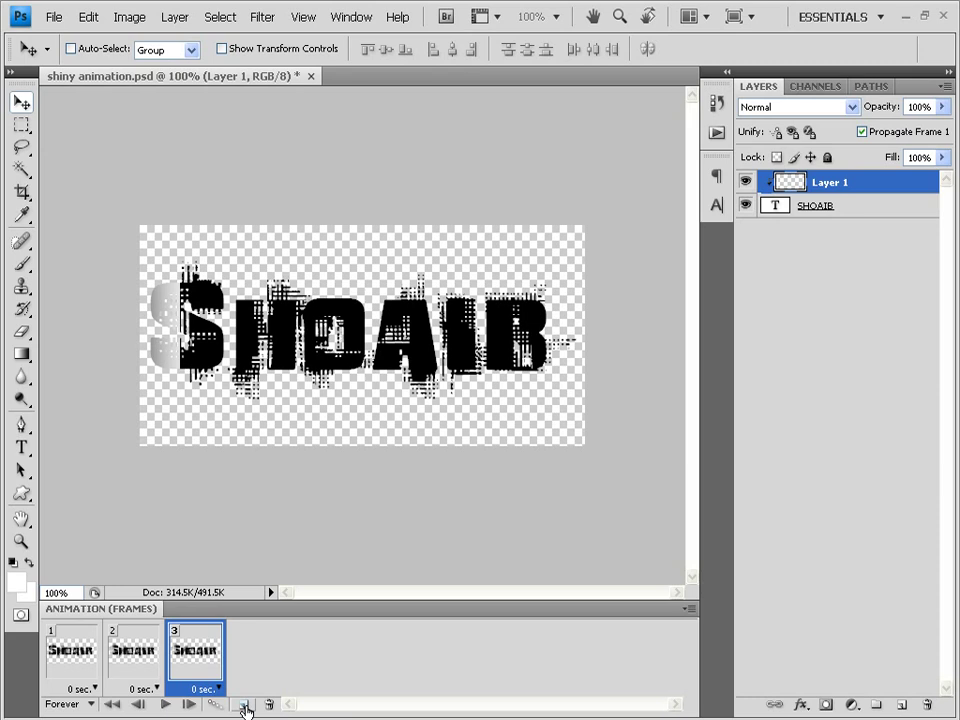
key("Right")
key("Right")
key("Right")
key("Right")
key("Right")
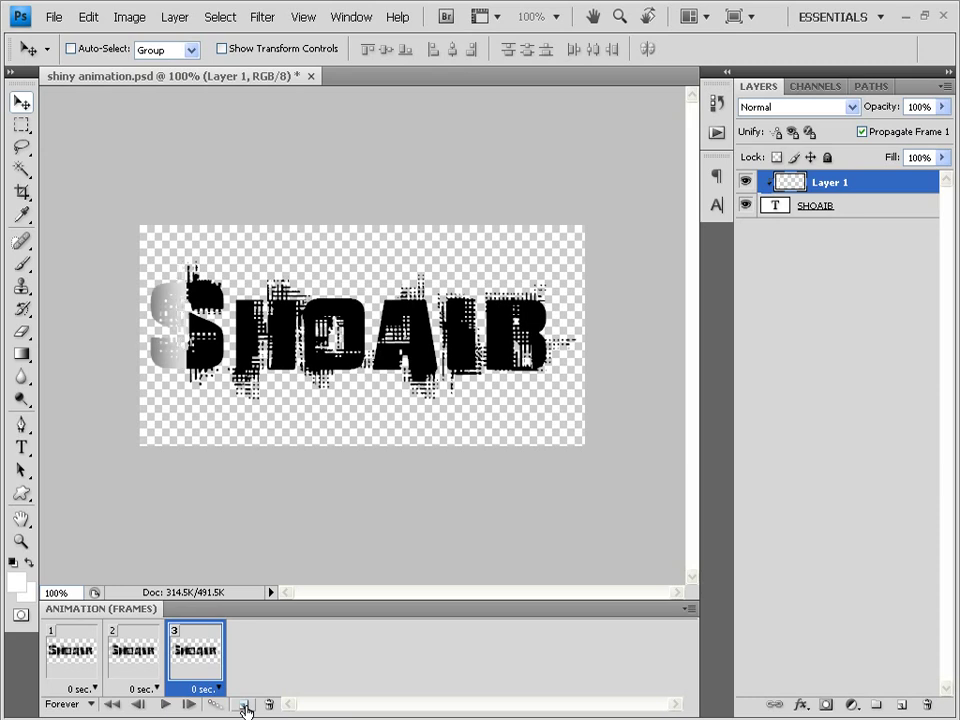
key("Right")
key("Right")
key("Right")
key("Right")
key("Right")
key("Right")
key("Right")
key("Right")
key("Right")
key("Right")
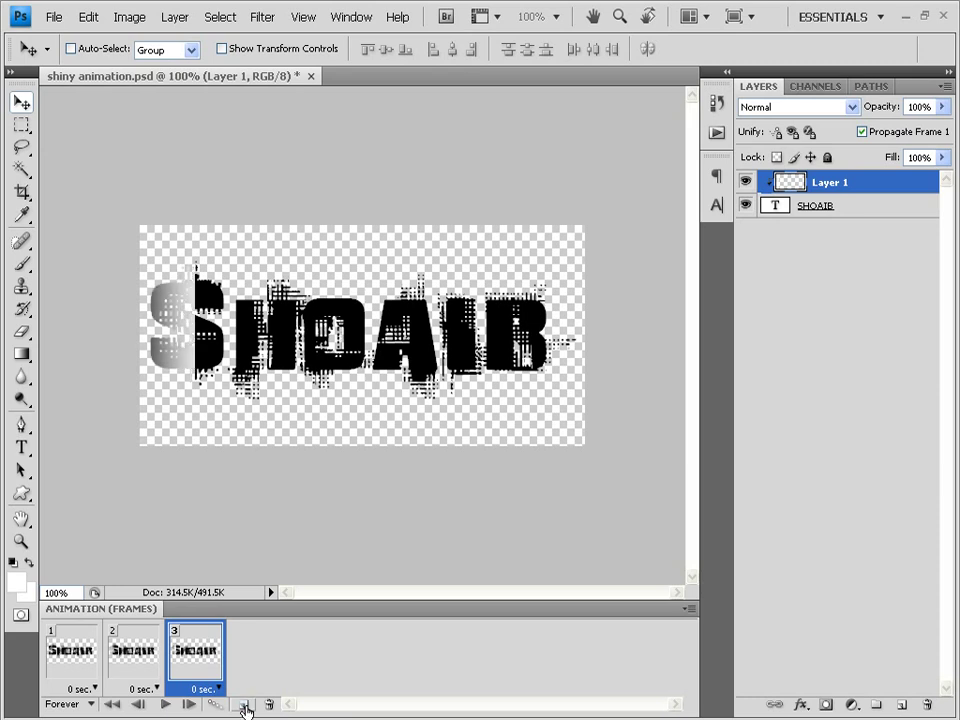
key("Right")
key("Right")
key("Right")
key("Right")
key("Right")
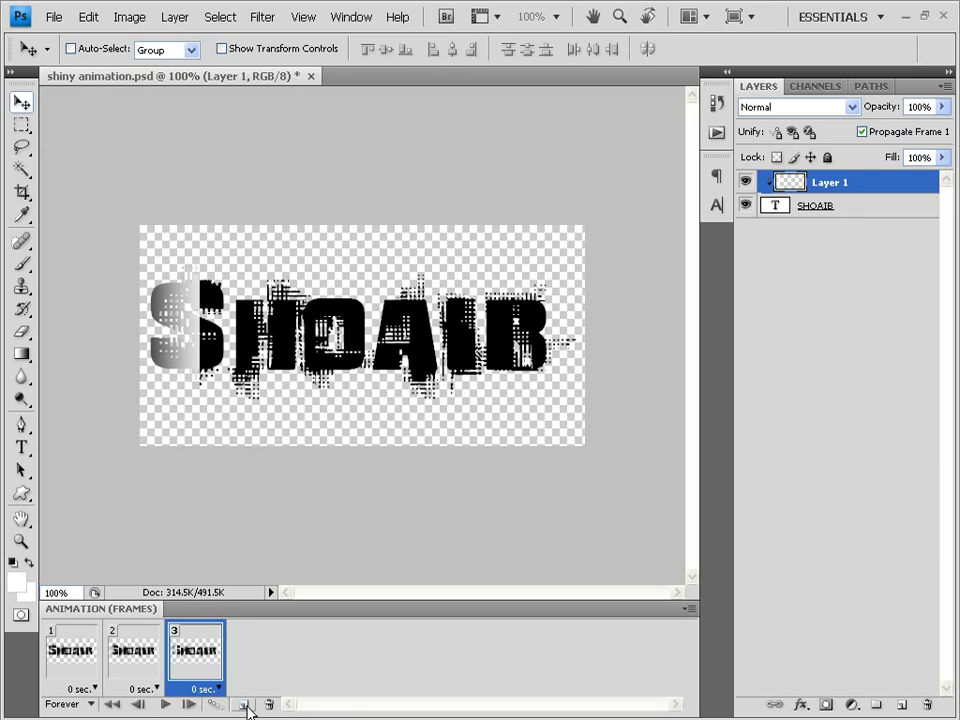
key("Right")
key("Right")
key("Right")
key("Right")
key("Right")
key("Right")
key("Right")
key("Right")
key("Right")
key("Right")
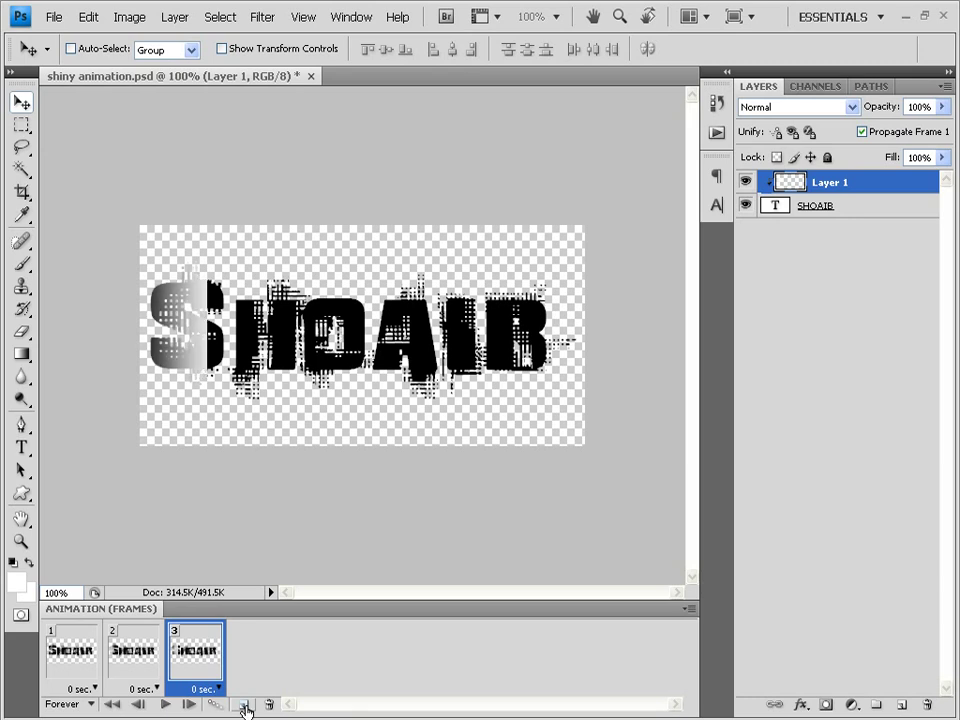
key("Right")
key("Right")
key("Right")
key("Right")
key("Right")
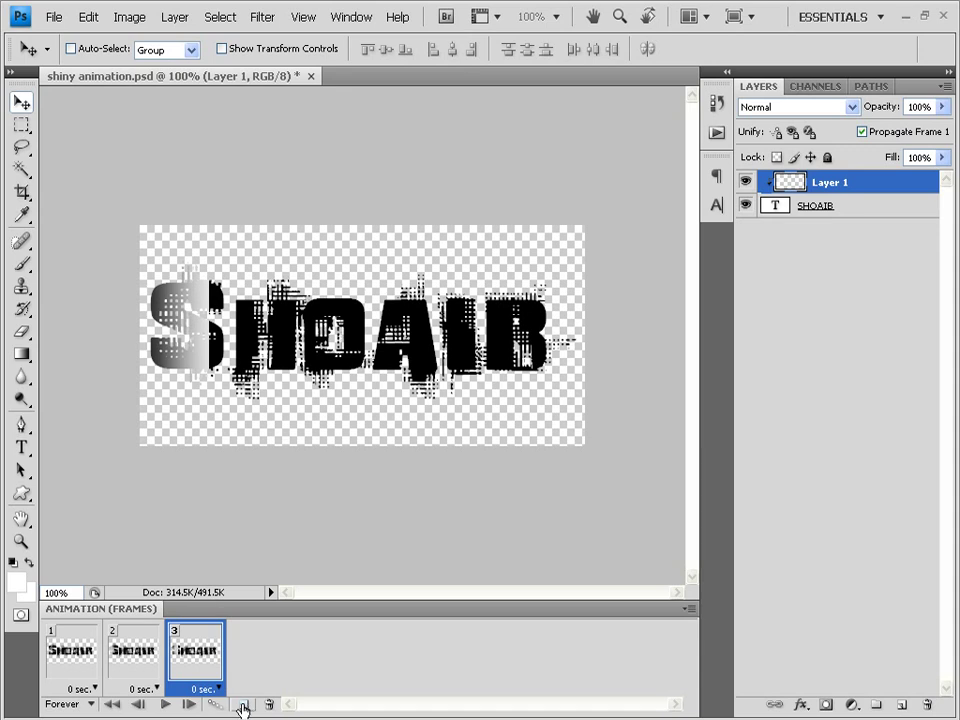
Add frames 4 and 5, each moving the shine three steps further right.
left_click(243, 706)
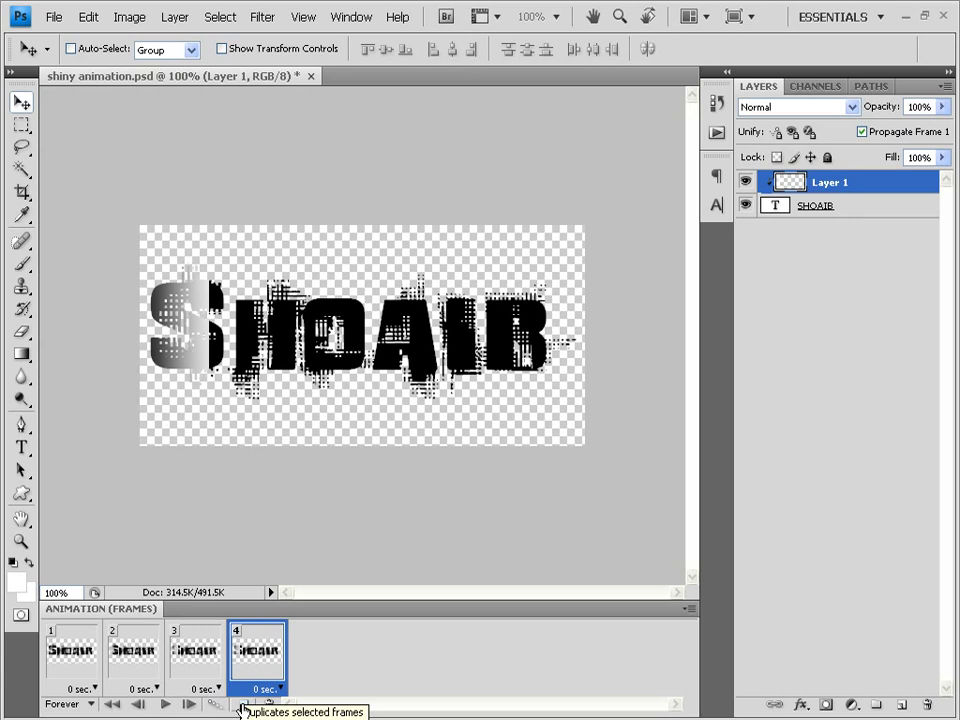
key("Right")
key("Right")
key("Right")
key("Right")
key("Right")
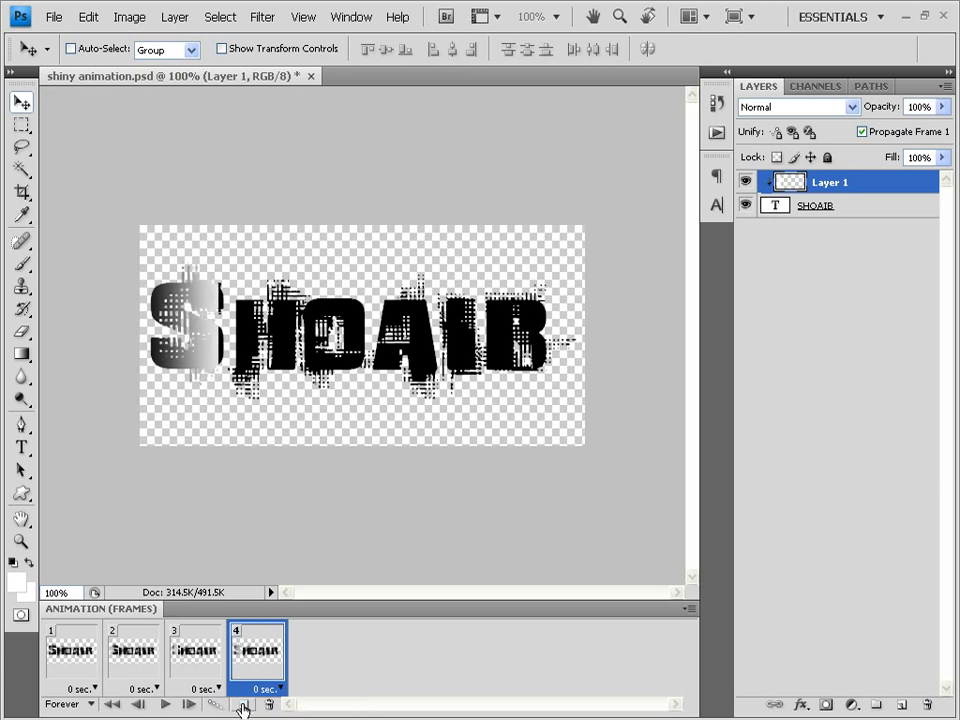
key("Right")
key("Right")
key("Right")
key("Right")
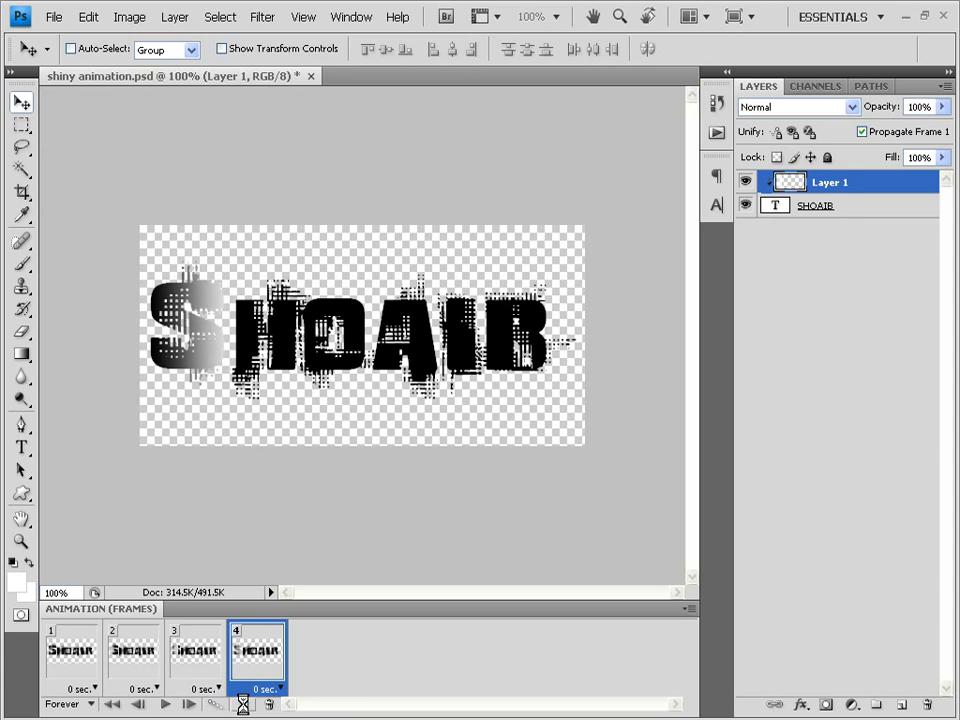
key("Right")
key("Right")
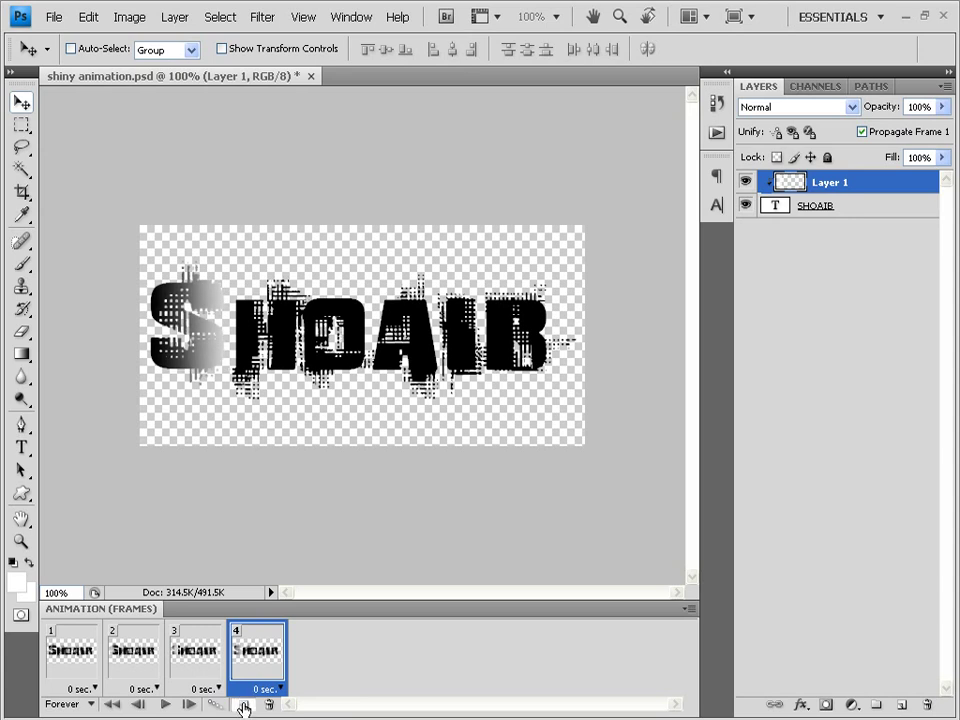
left_click(243, 705)
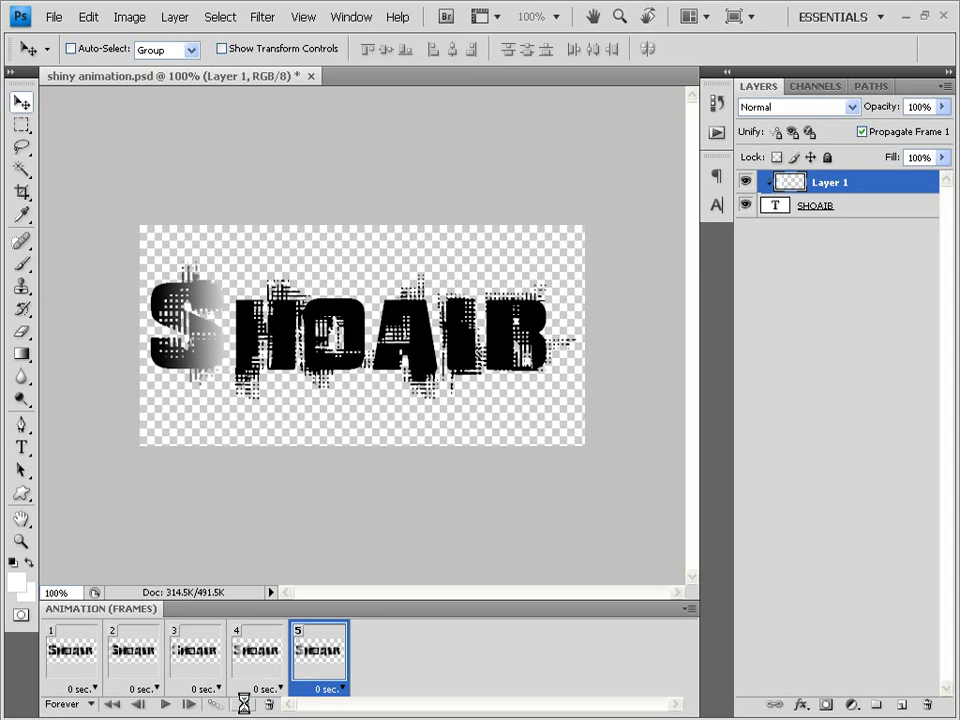
key("Right")
key("Right")
key("Right")
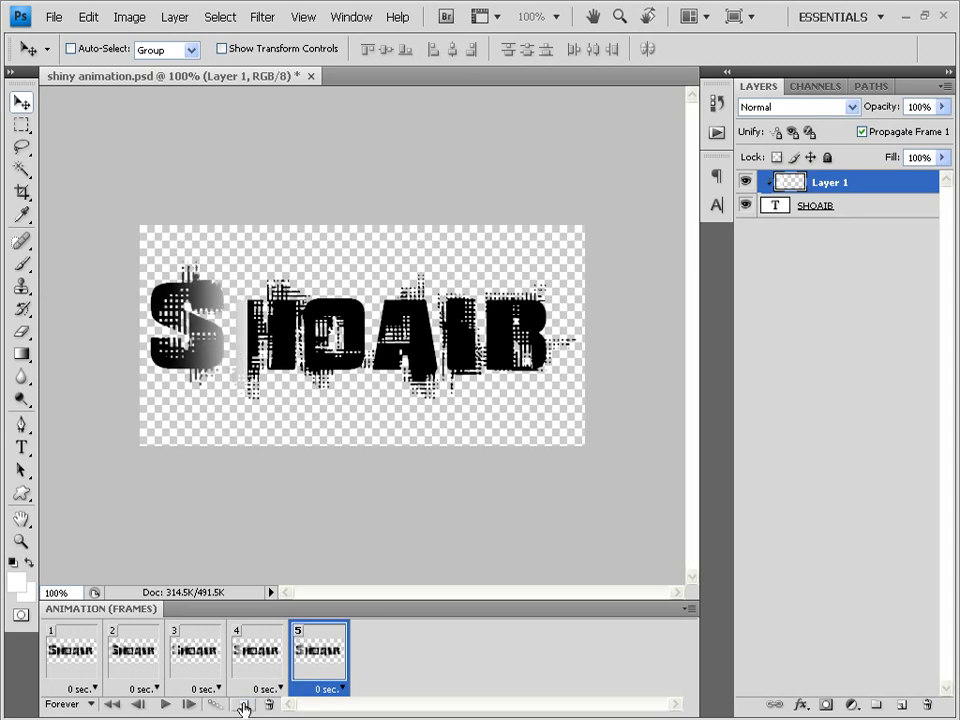
key("Right")
key("Right")
key("Right")
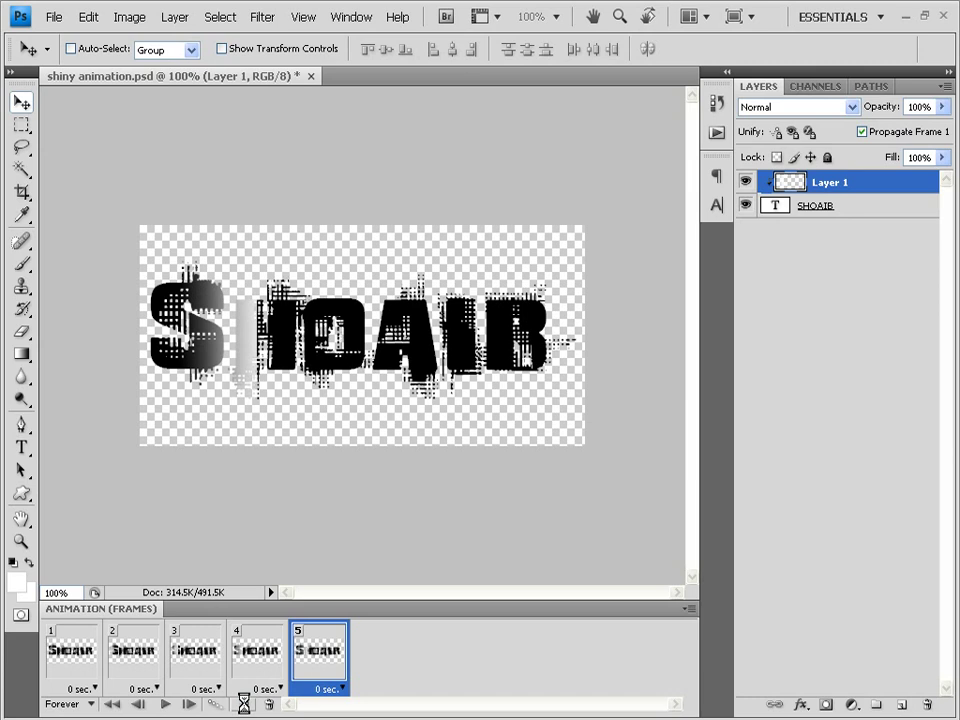
key("Right")
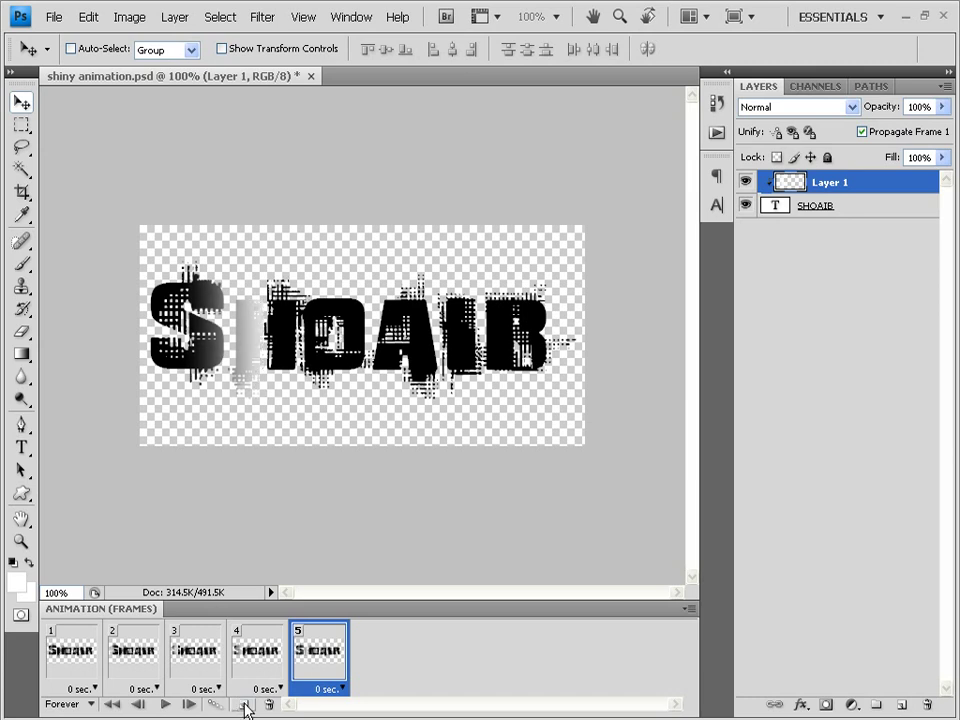
Add frame 6 with the shine shifted four large steps right.
left_click(246, 706)
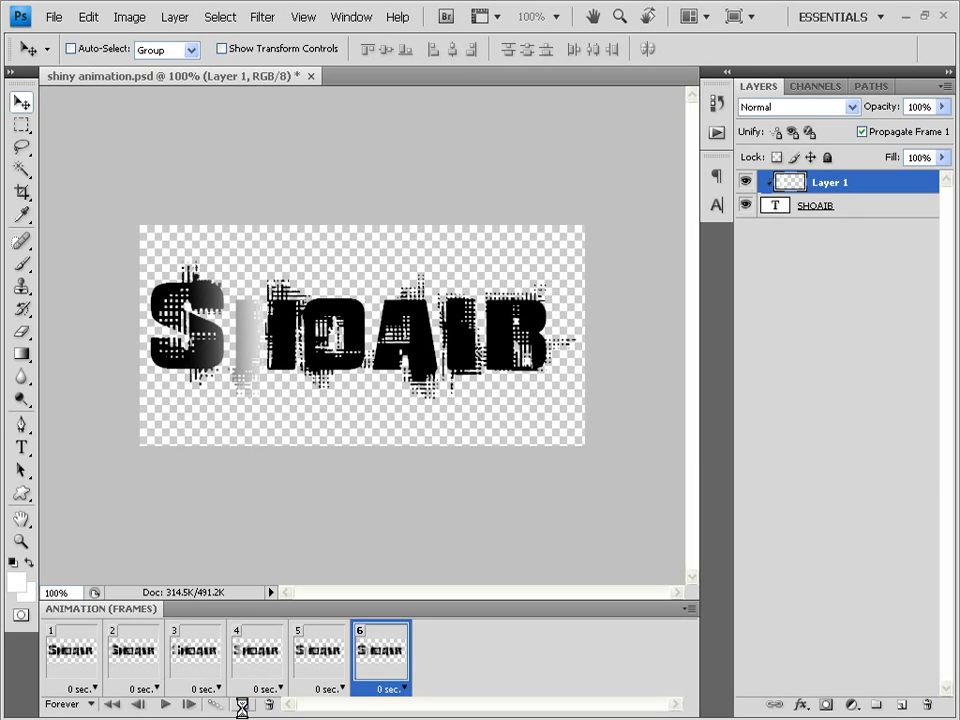
key("shift+Right")
key("shift+Right")
key("shift+Right")
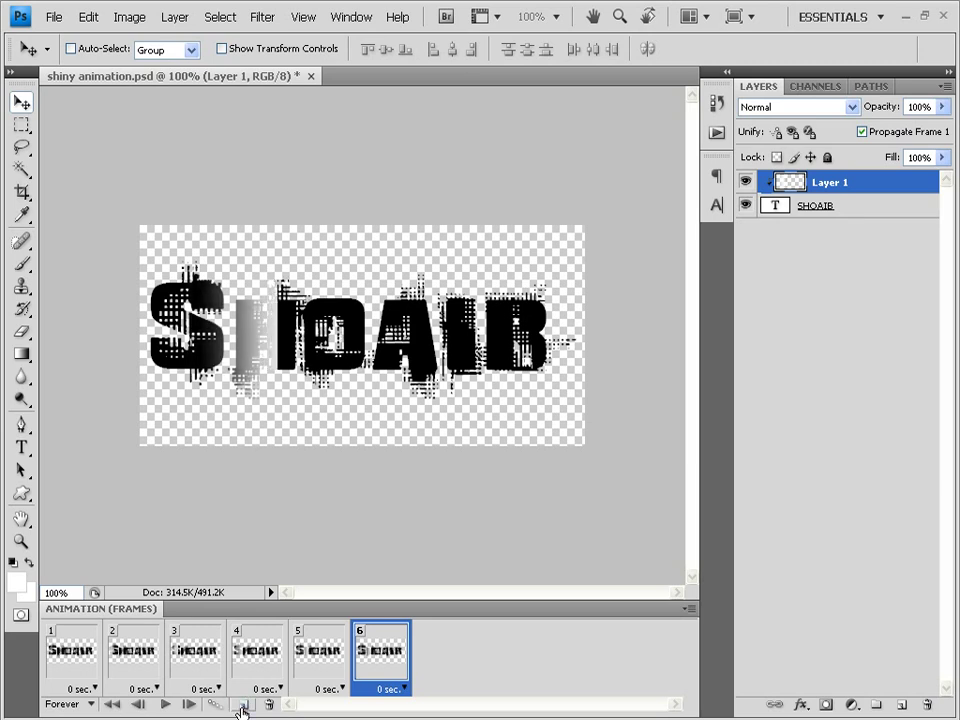
key("shift+Right")
key("shift+Right")
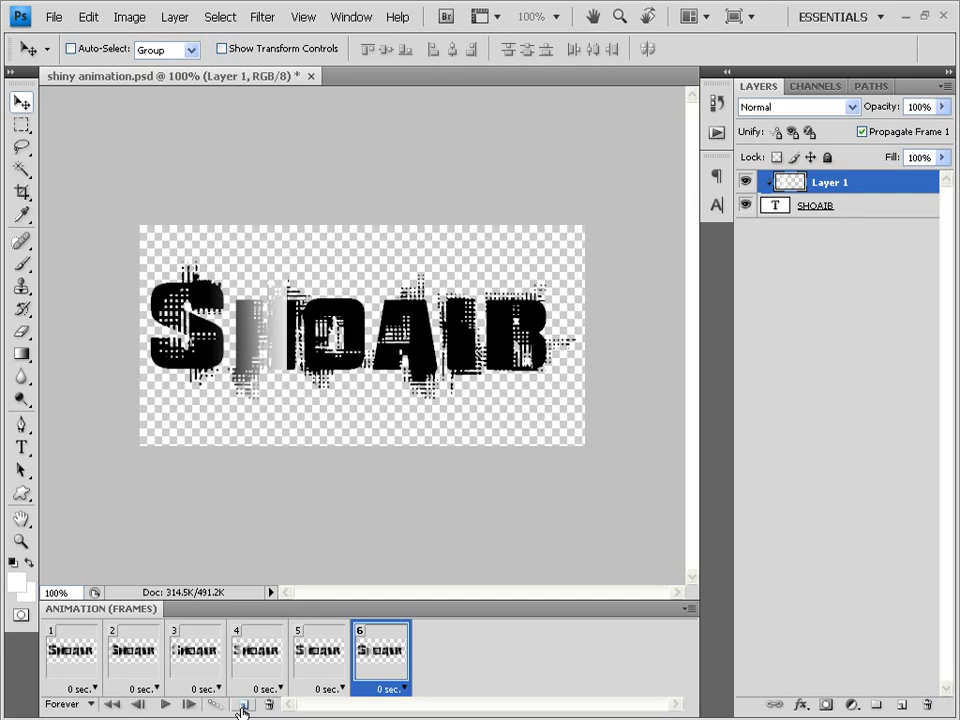
key("shift+Right")
key("shift+Right")
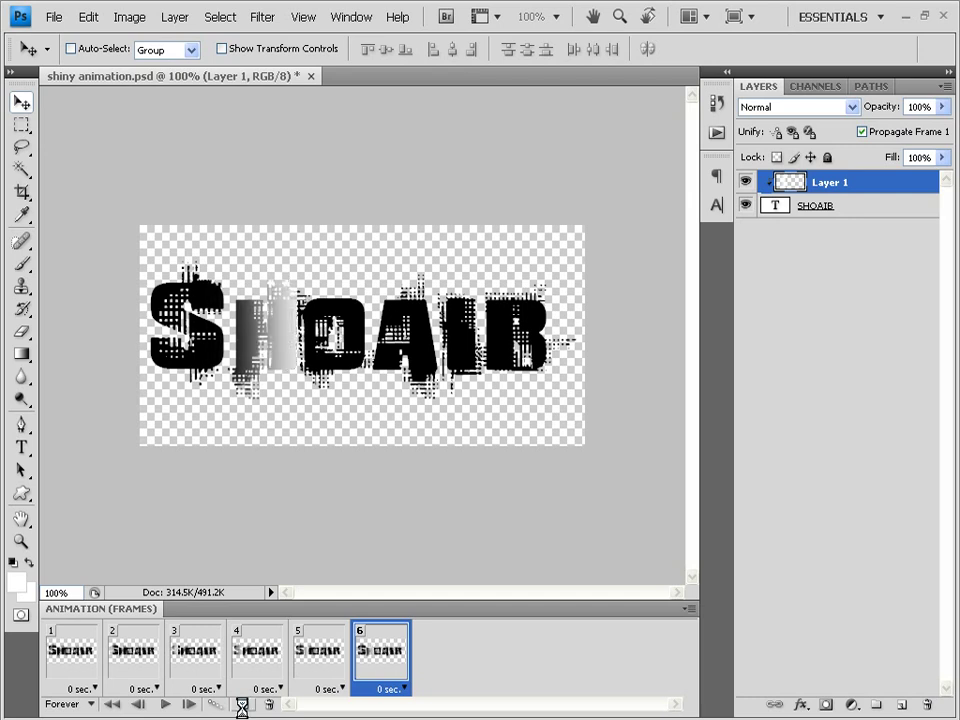
key("shift+Right")
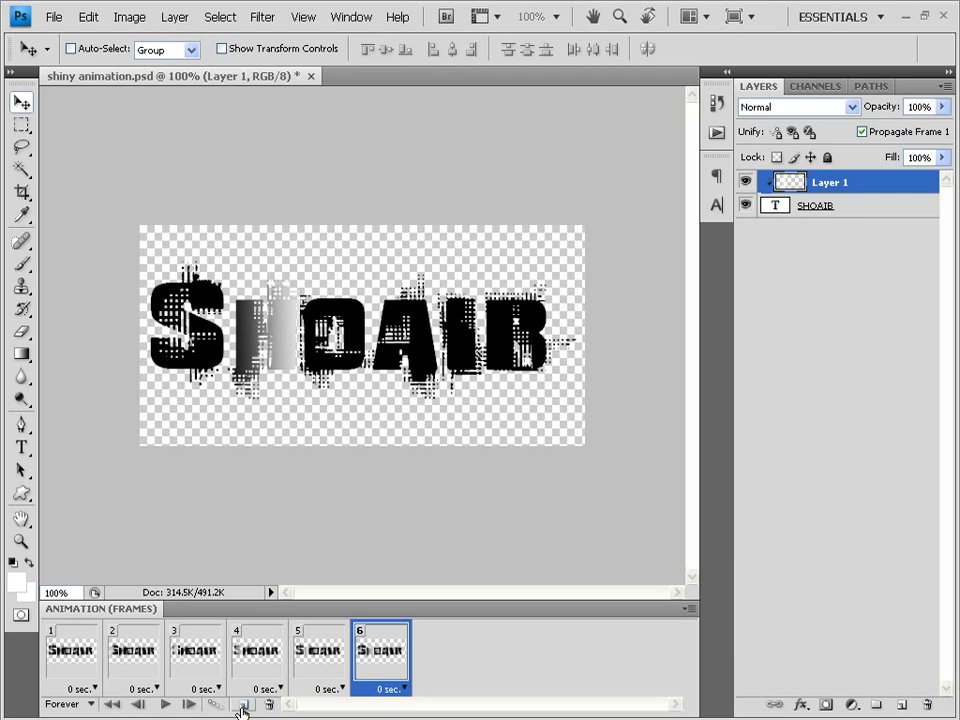
Add frame 7 with the shine shifted another four large steps right.
left_click(241, 706)
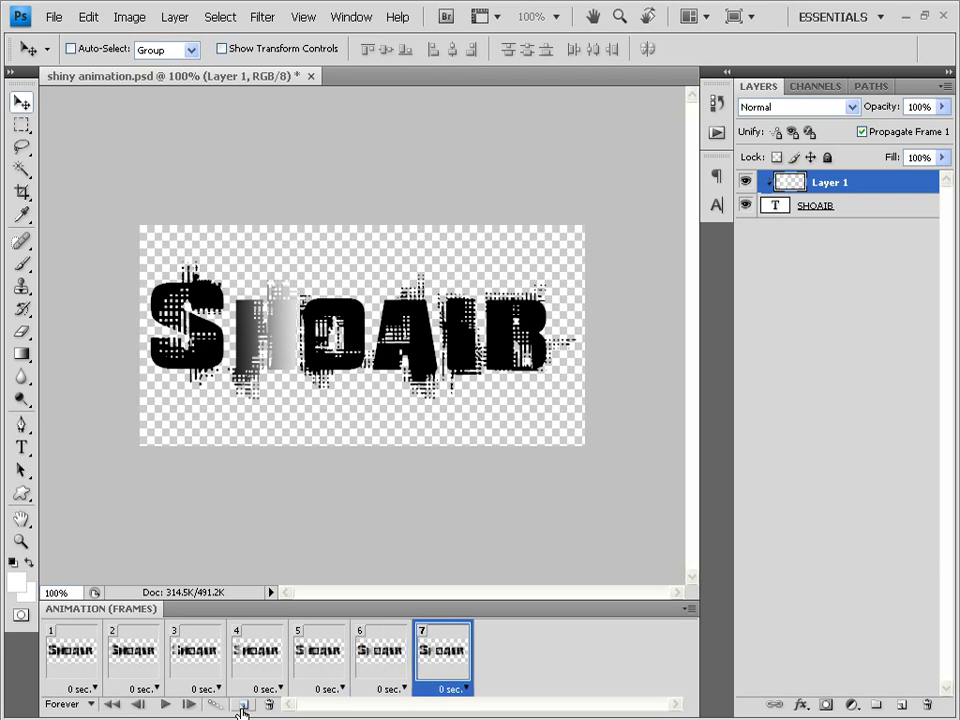
key("shift+Right")
key("shift+Right")
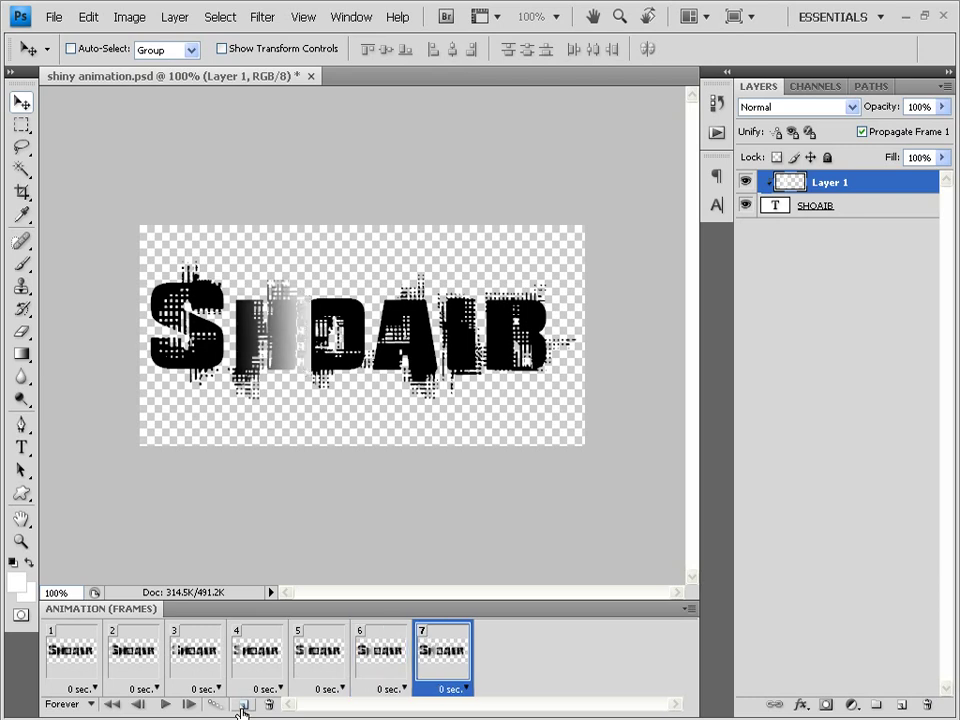
key("shift+Right")
key("shift+Right")
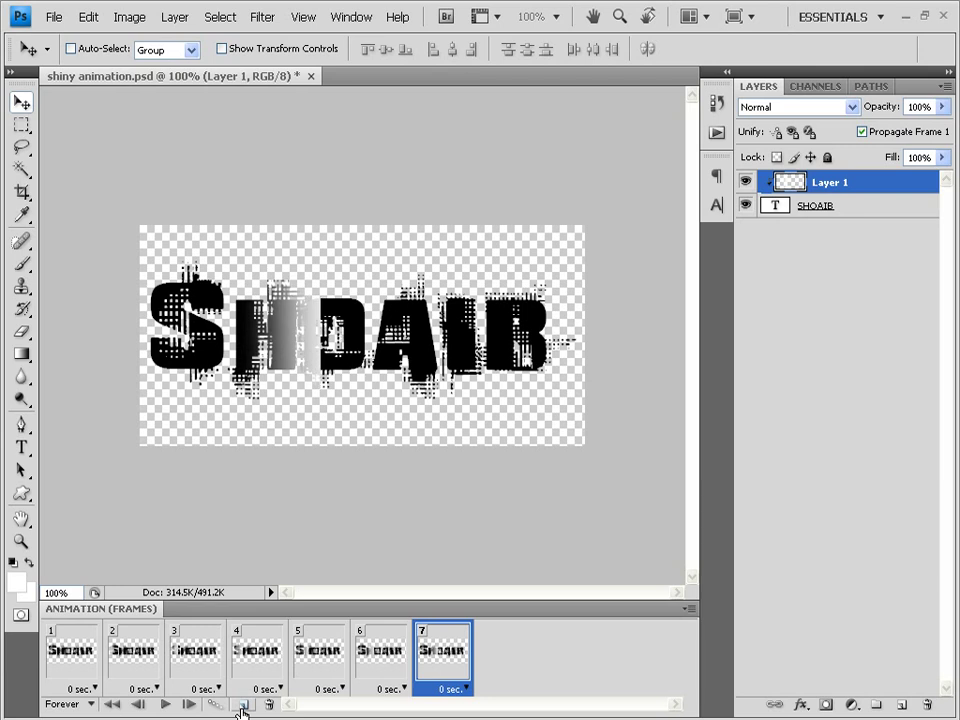
key("shift+Right")
key("shift+Right")
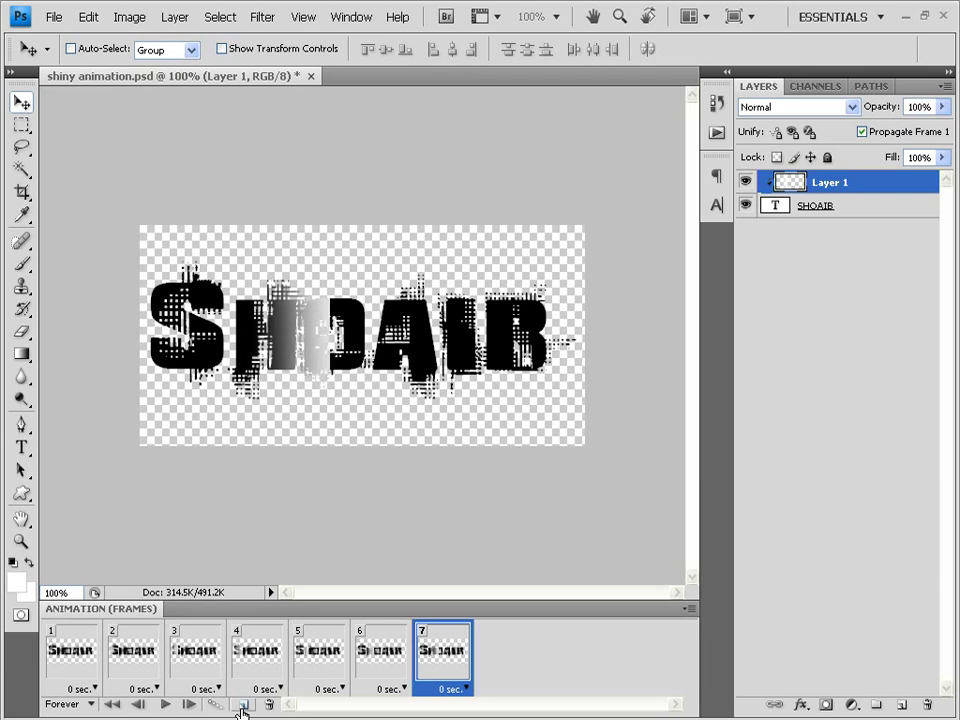
key("shift+Right")
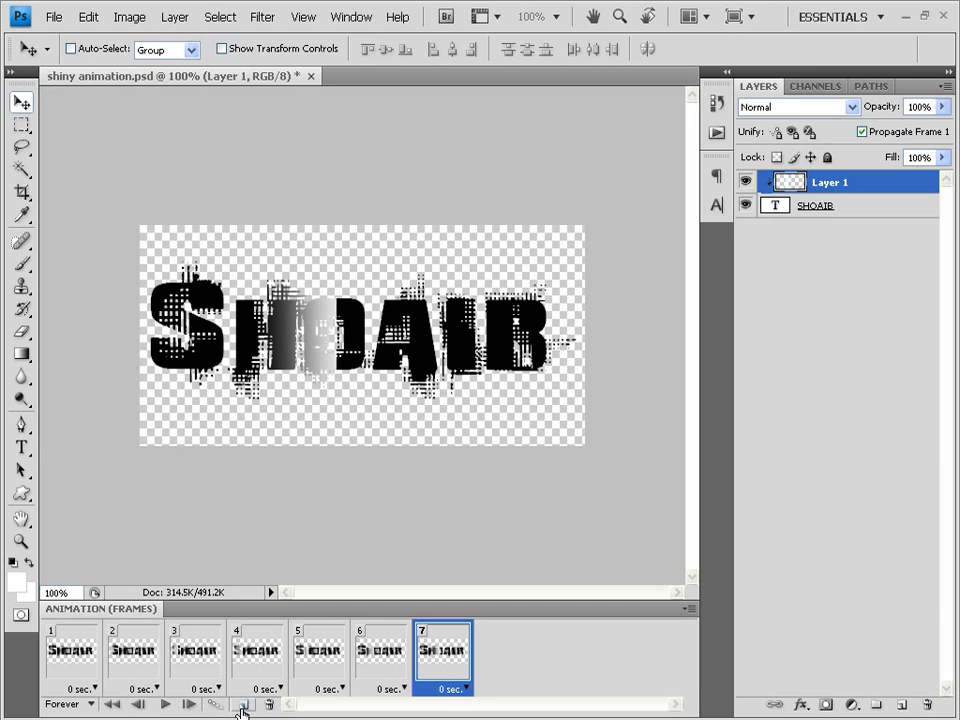
Add frame 8 with the shine moved three small steps right across the letters.
left_click(242, 705)
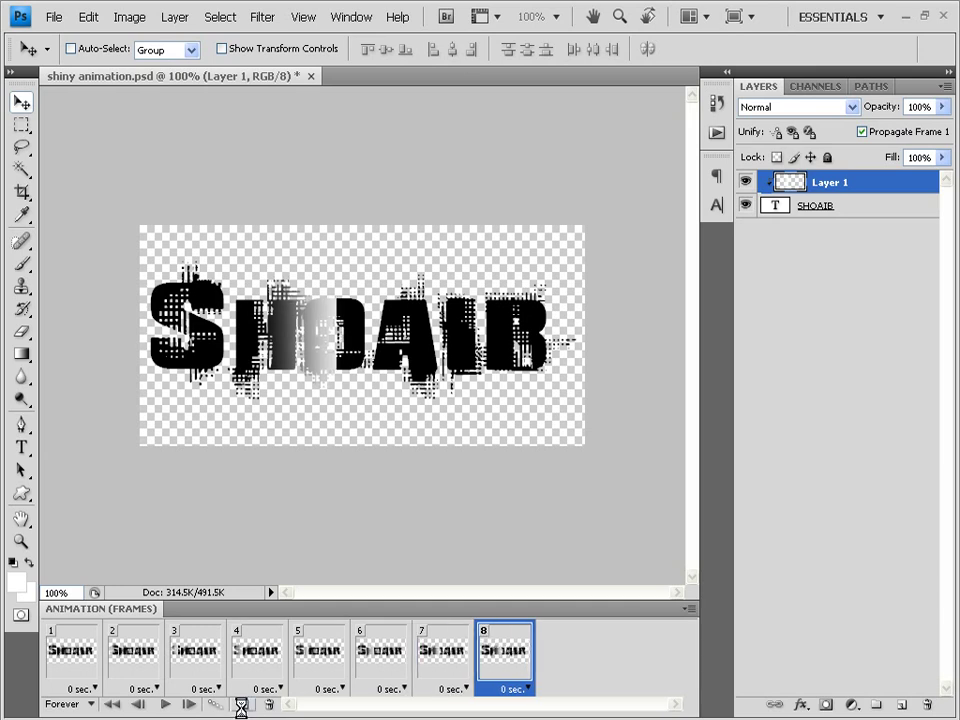
key("Right")
key("Right")
key("Right")
key("Right")
key("Right")
key("Right")
key("Right")
key("Right")
key("Right")
key("Right")
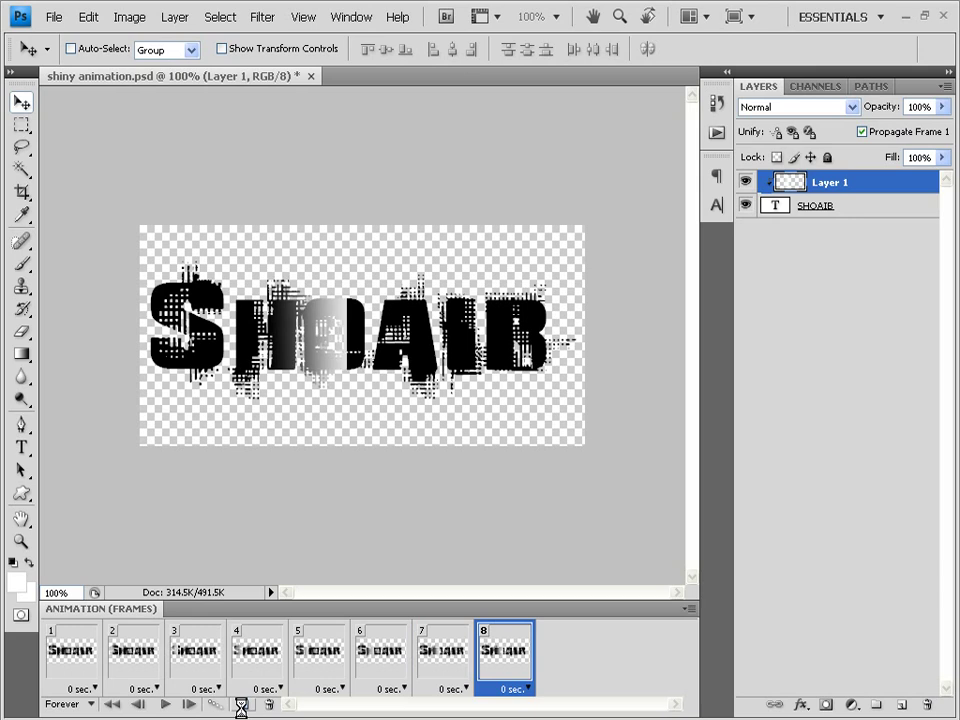
key("Right")
key("Right")
key("Right")
key("Right")
key("Right")
key("Right")
key("Right")
key("Right")
key("Right")
key("Right")
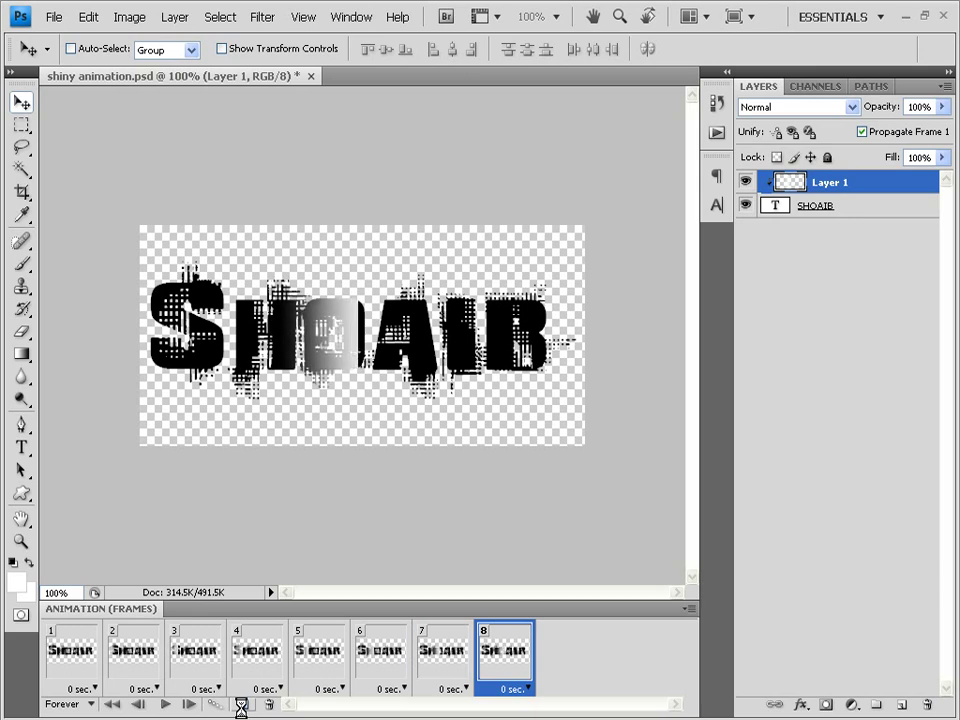
key("Right")
key("Right")
key("Right")
key("Right")
key("Right")
key("Right")
key("Right")
key("Right")
key("Right")
key("Right")
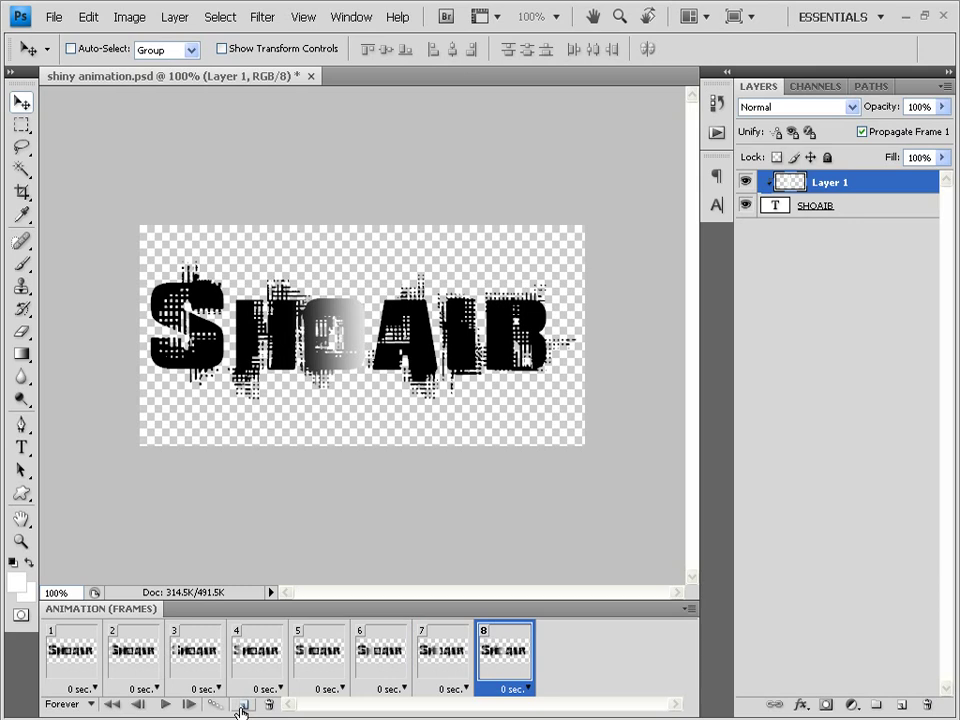
Add frame 9 with the shine pushed two large steps further right.
left_click(241, 705)
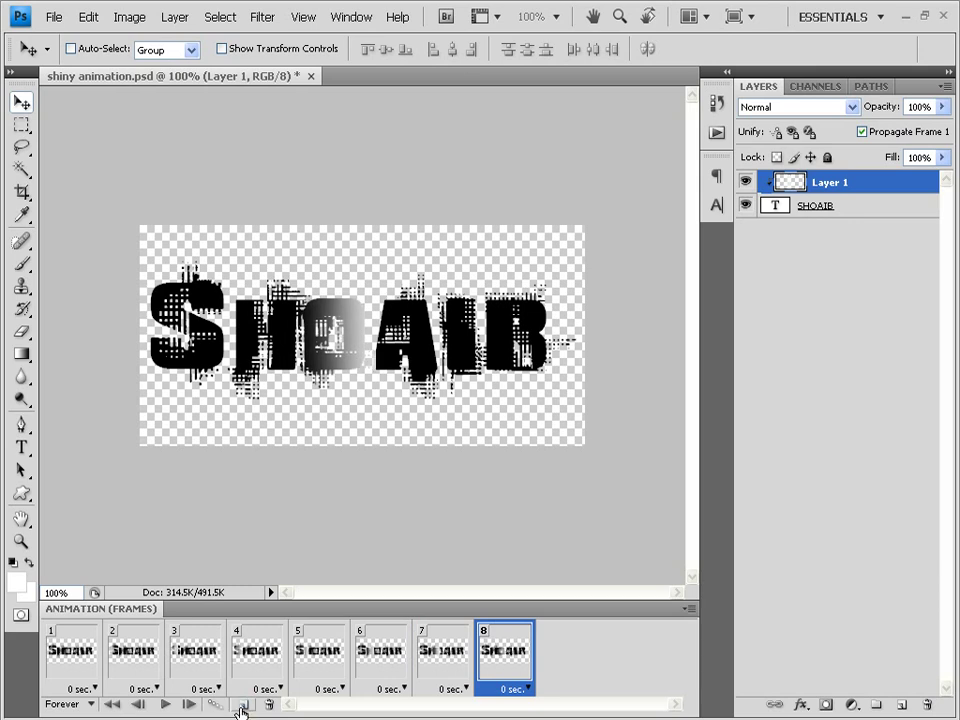
left_click(240, 706)
left_click(241, 705)
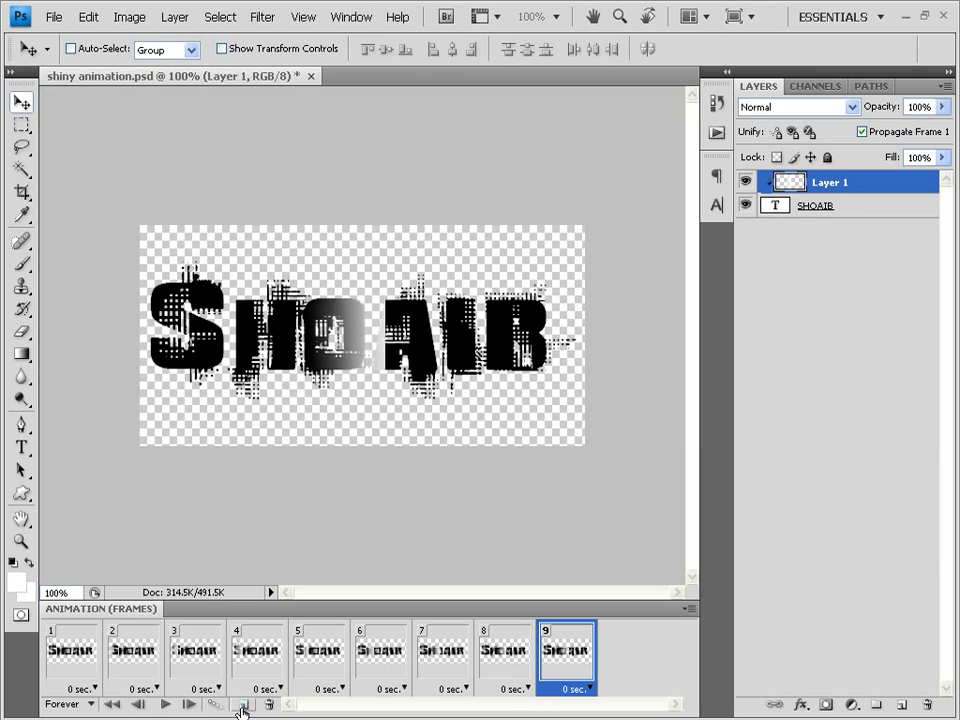
key("shift+Right")
key("shift+Right")
key("shift+Right")
key("shift+Right")
key("shift+Right")
key("shift+Right")
key("shift+Right")
key("shift+Right")
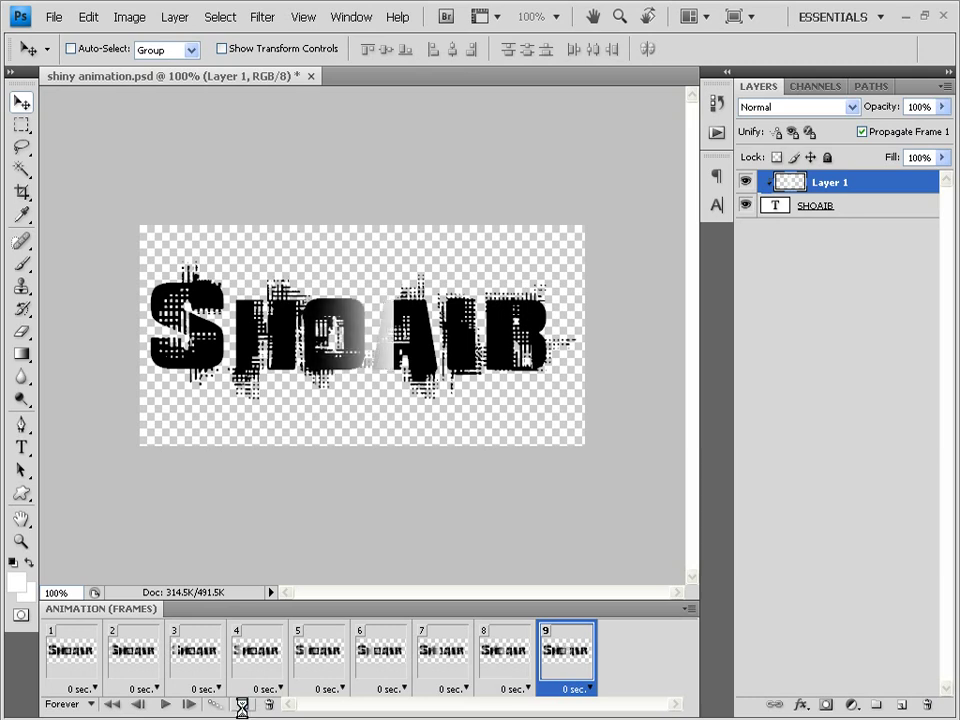
key("shift+Right")
key("shift+Right")
key("shift+Right")
key("shift+Right")
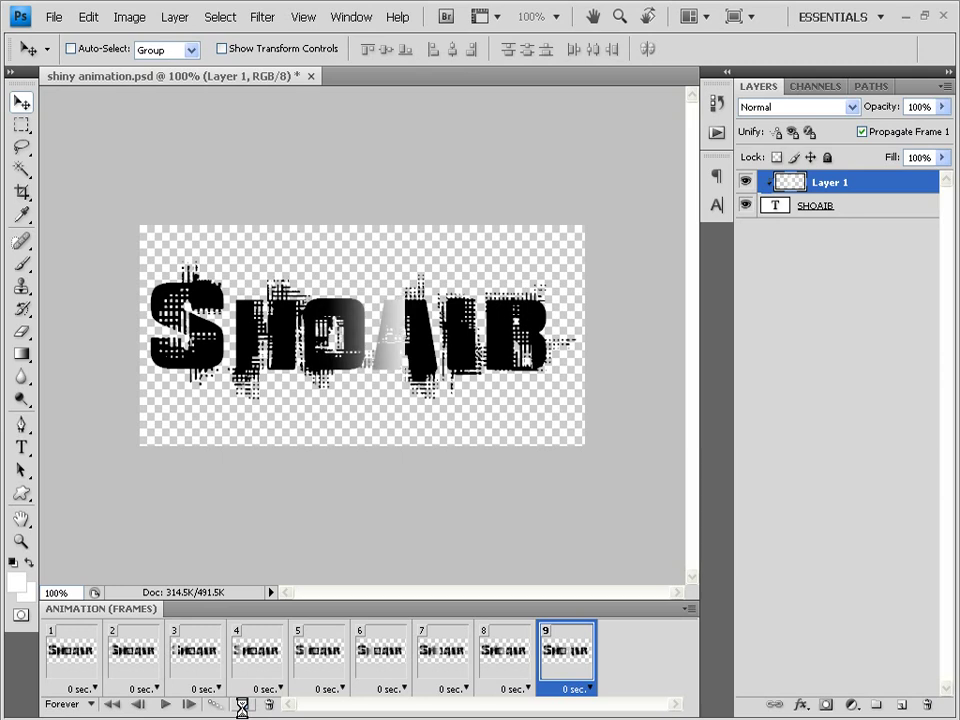
Add frame 10 with the shine shifted four large steps right.
left_click(243, 706)
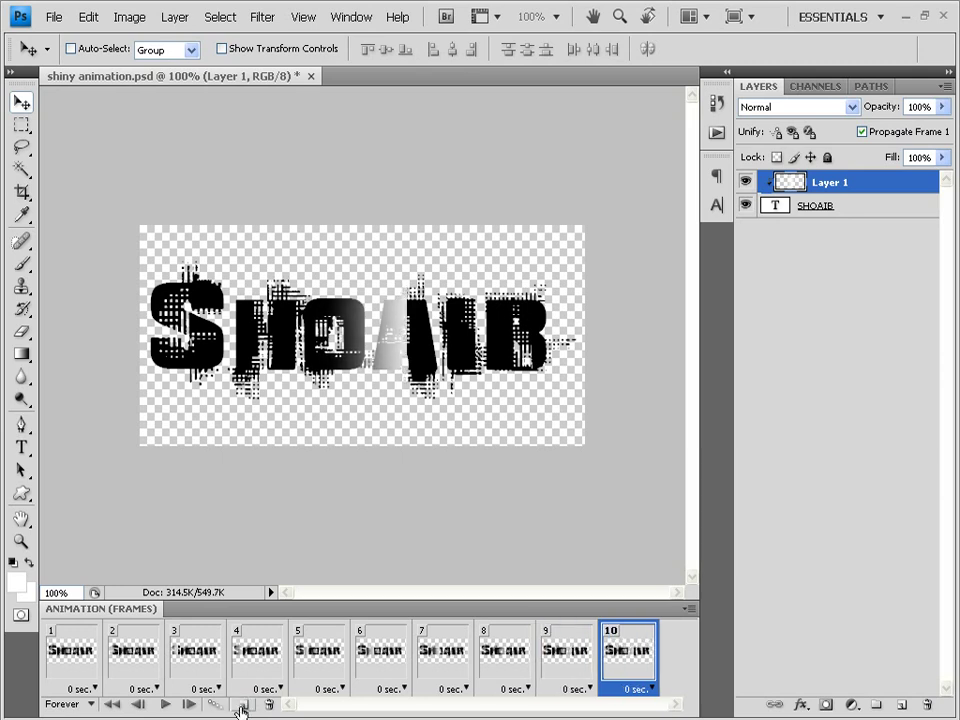
key("shift+Right")
key("shift+Right")
key("shift+Right")
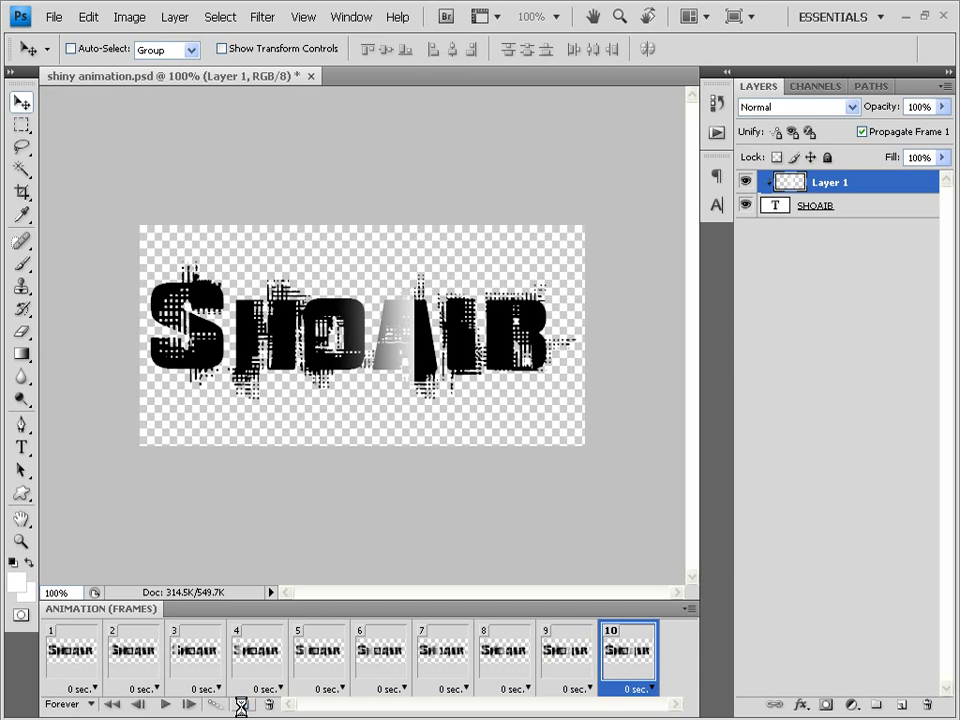
key("shift+Right")
key("shift+Right")
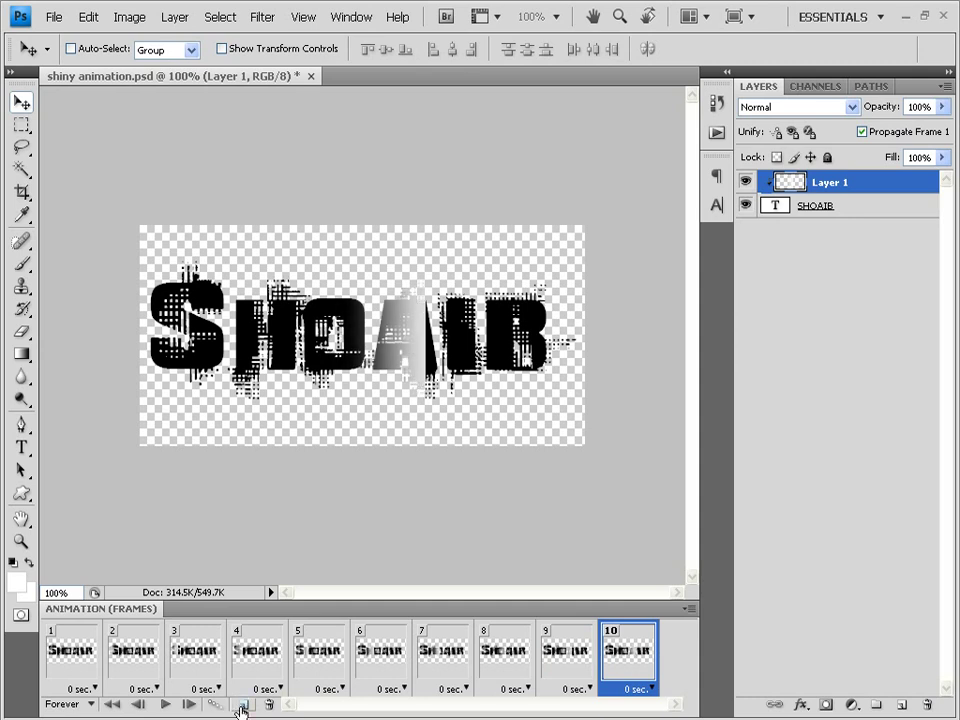
key("shift+Right")
key("shift+Right")
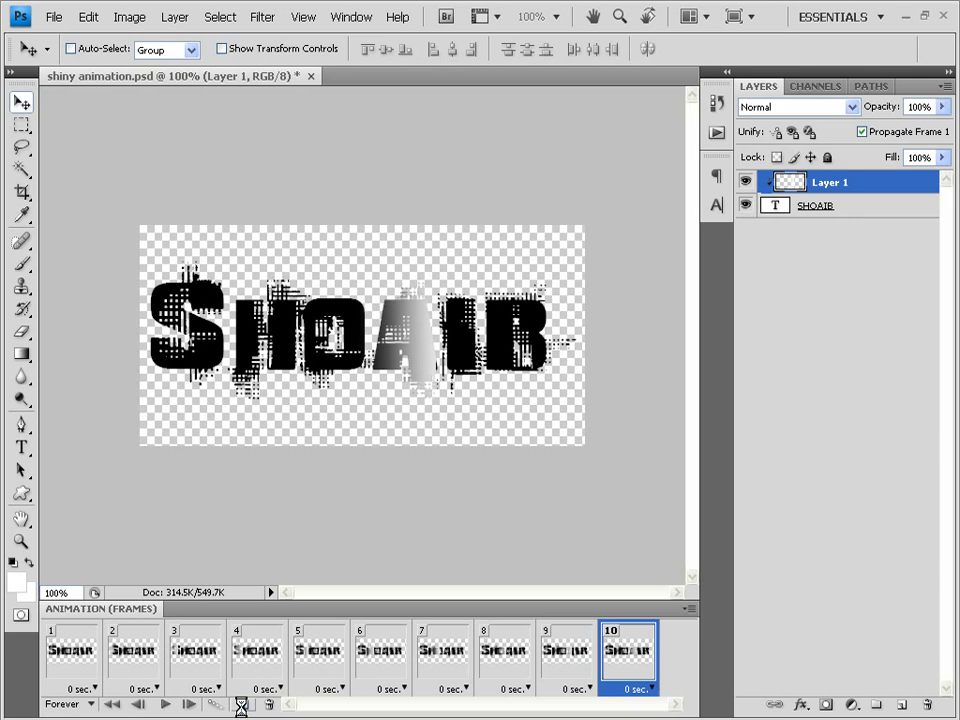
key("shift+Right")
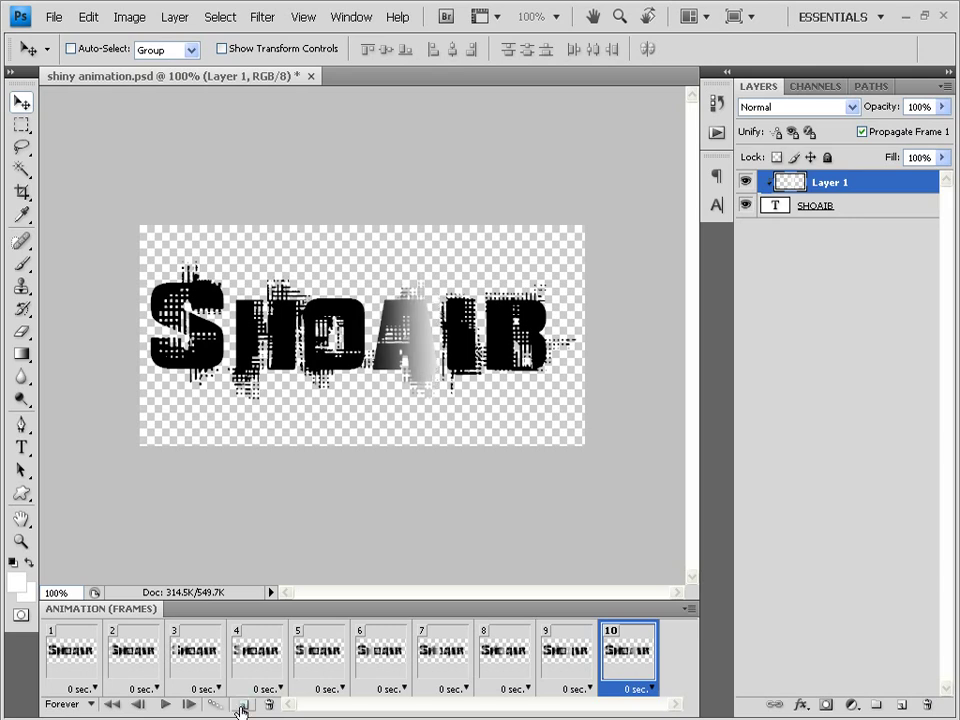
Add frame 11 with the shine moved right until it sits over the I.
left_click(242, 705)
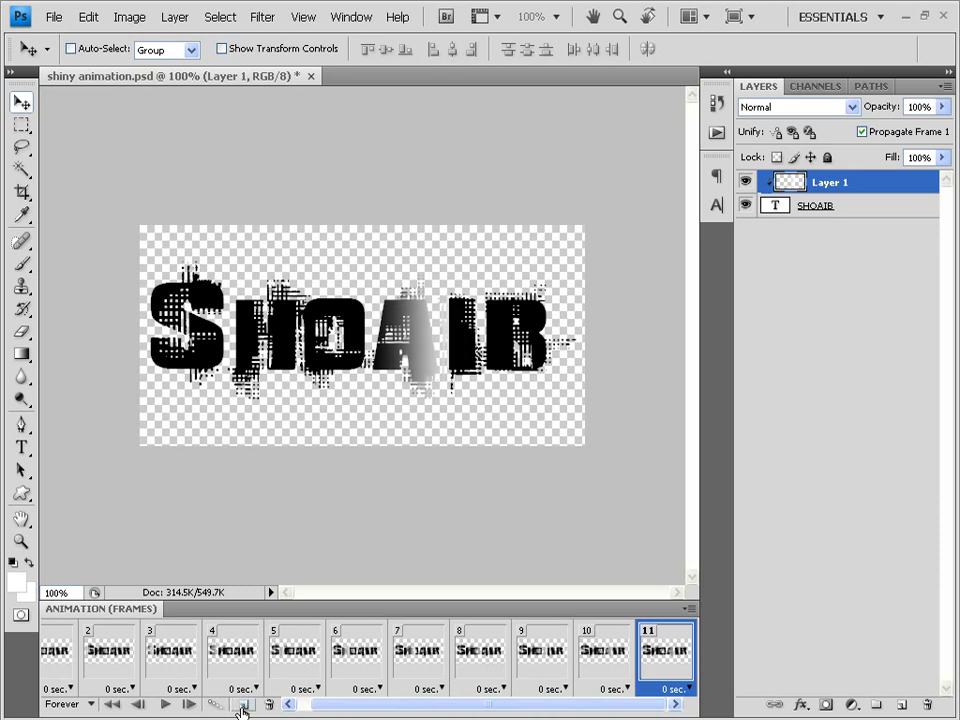
key("shift+Right")
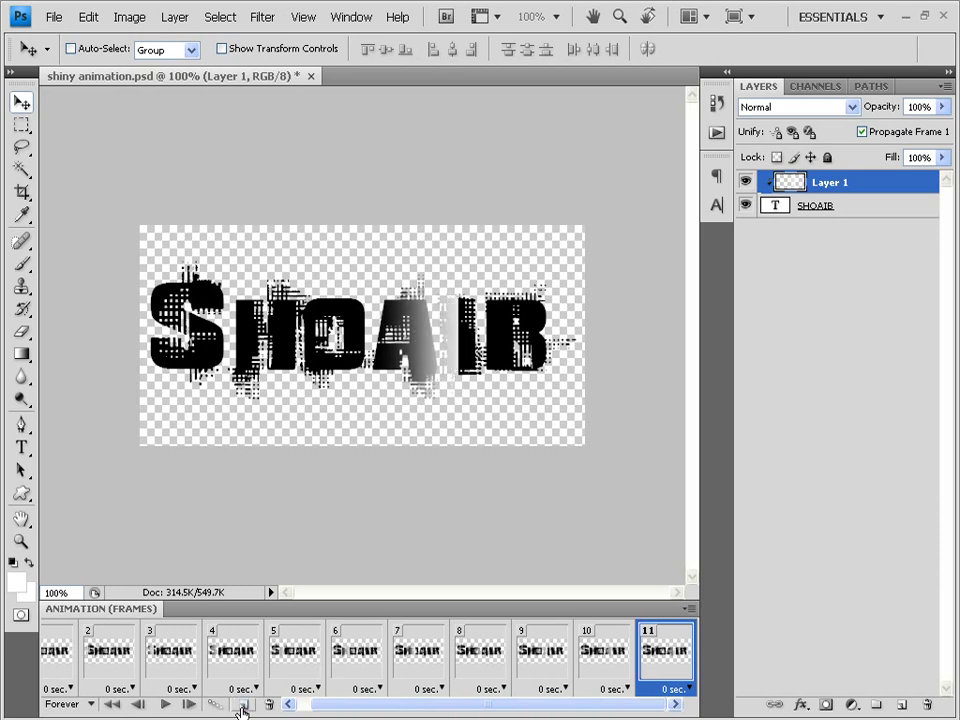
key("shift+Right")
key("shift+Right")
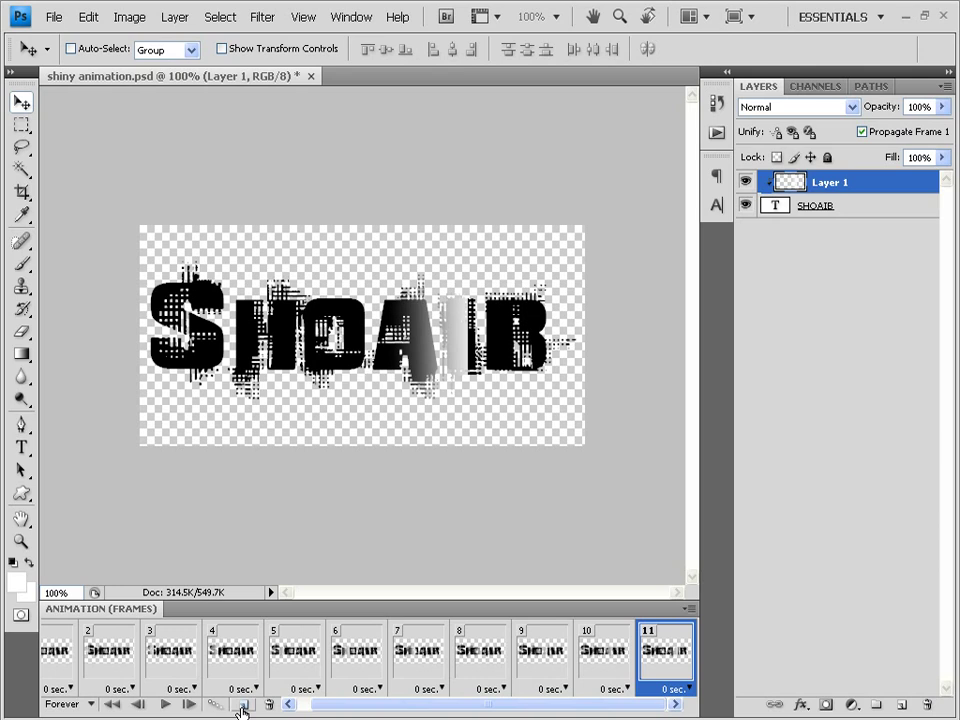
key("shift+Right")
left_click(240, 707)
key("shift+Right")
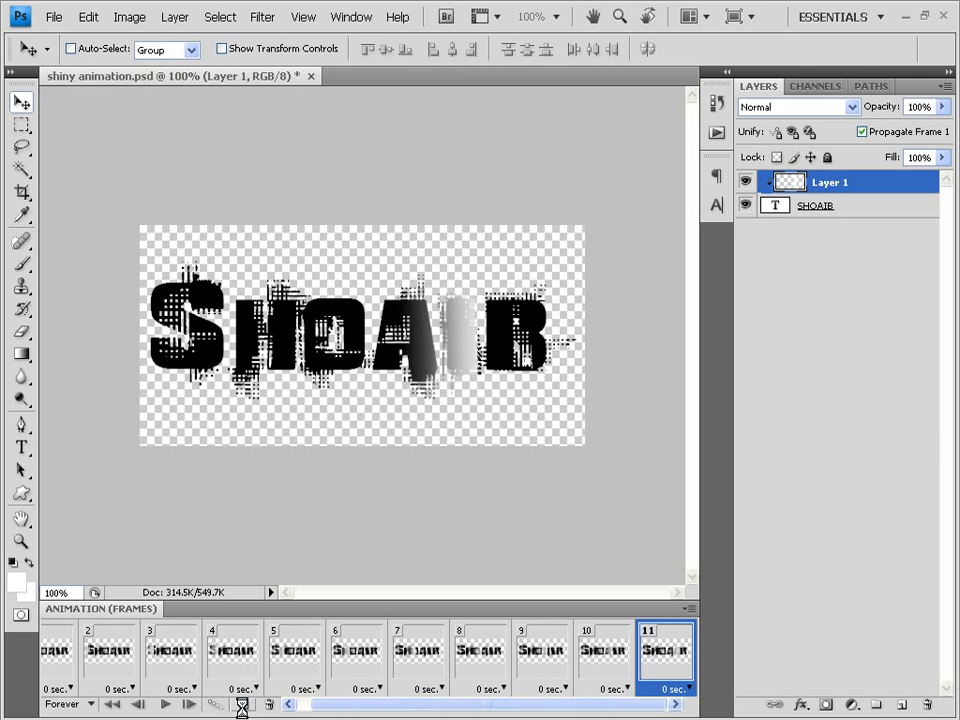
key("shift+Right")
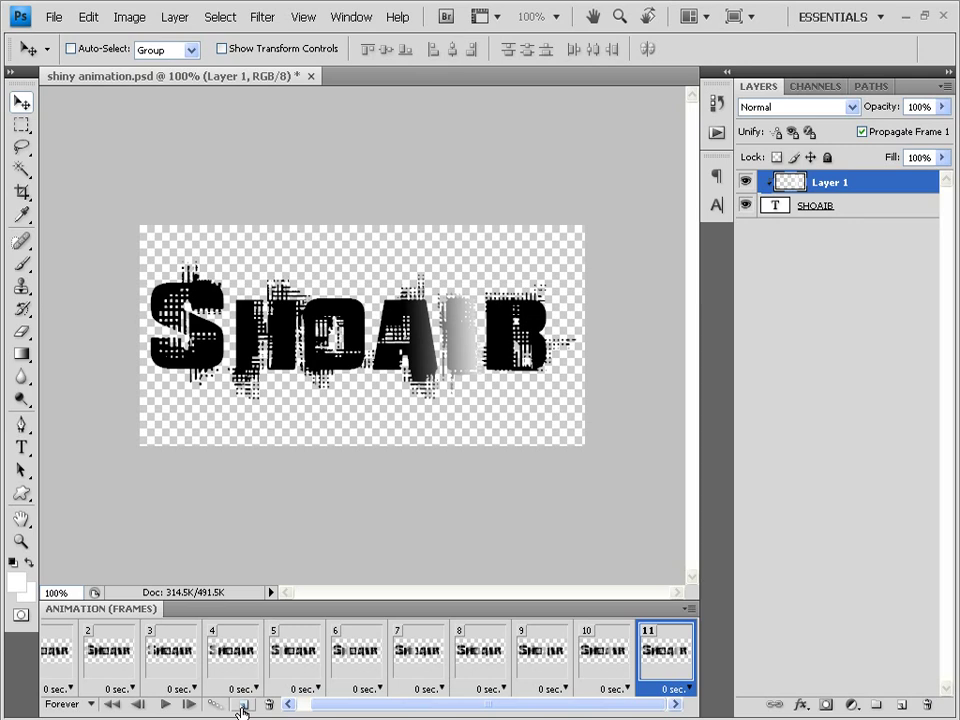
Add frame 12 with the shine pushed right past the I.
left_click(241, 706)
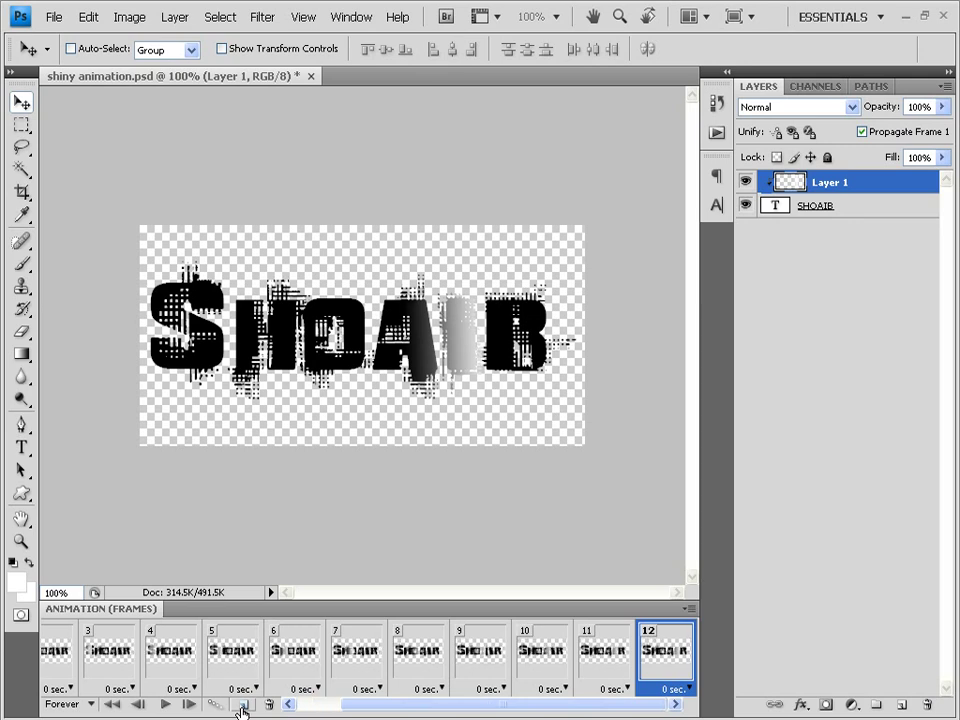
key("shift+Right")
key("Right")
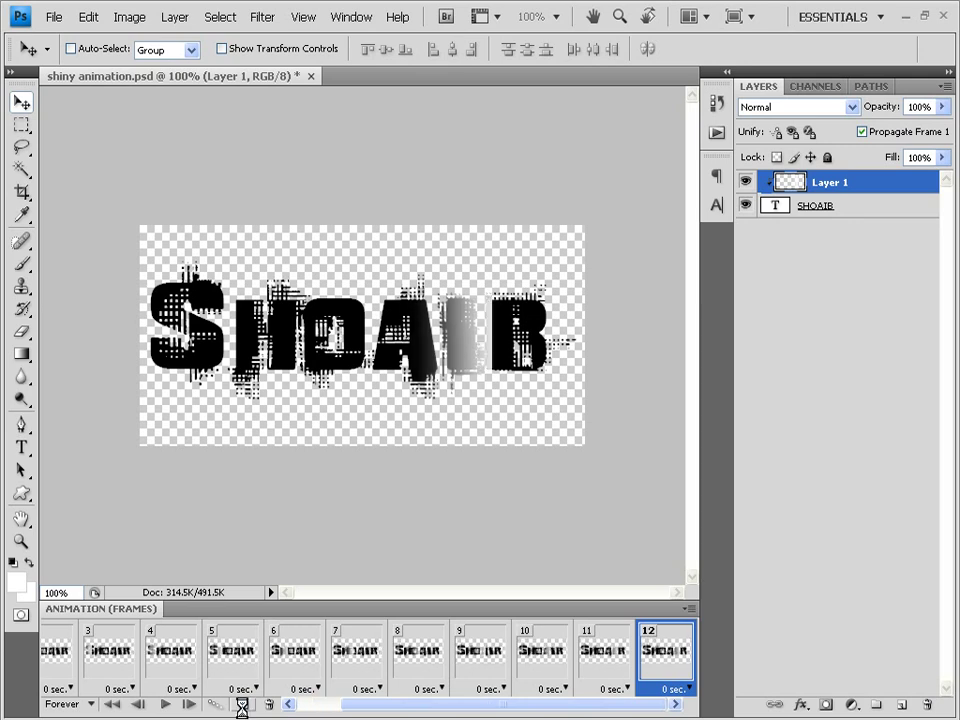
key("shift+Right")
key("shift+Right")
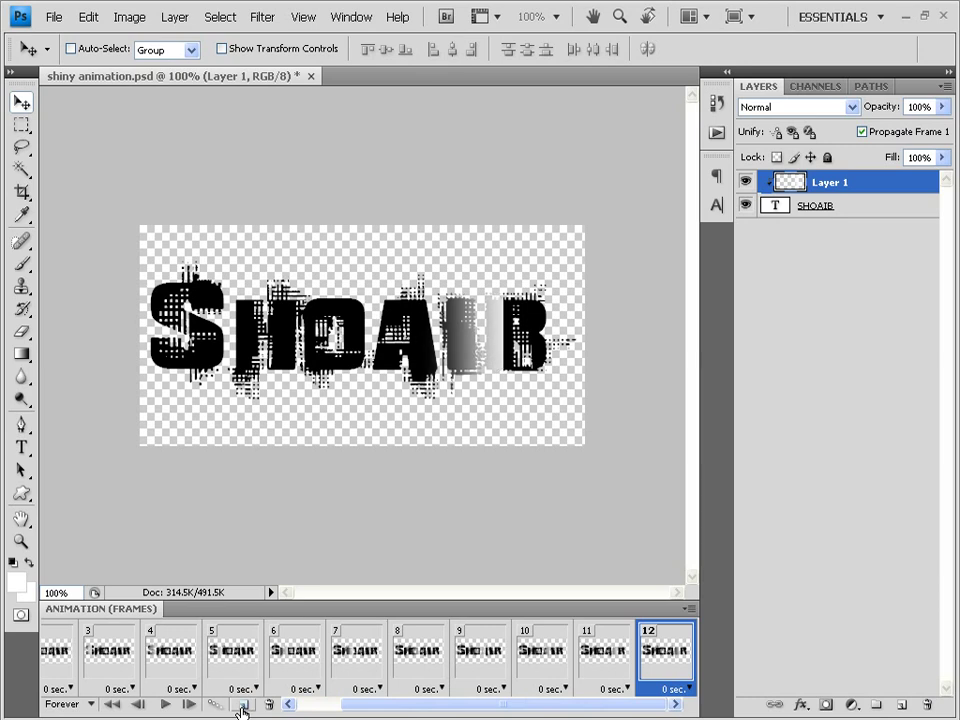
key("shift+Right")
key("shift+Right")
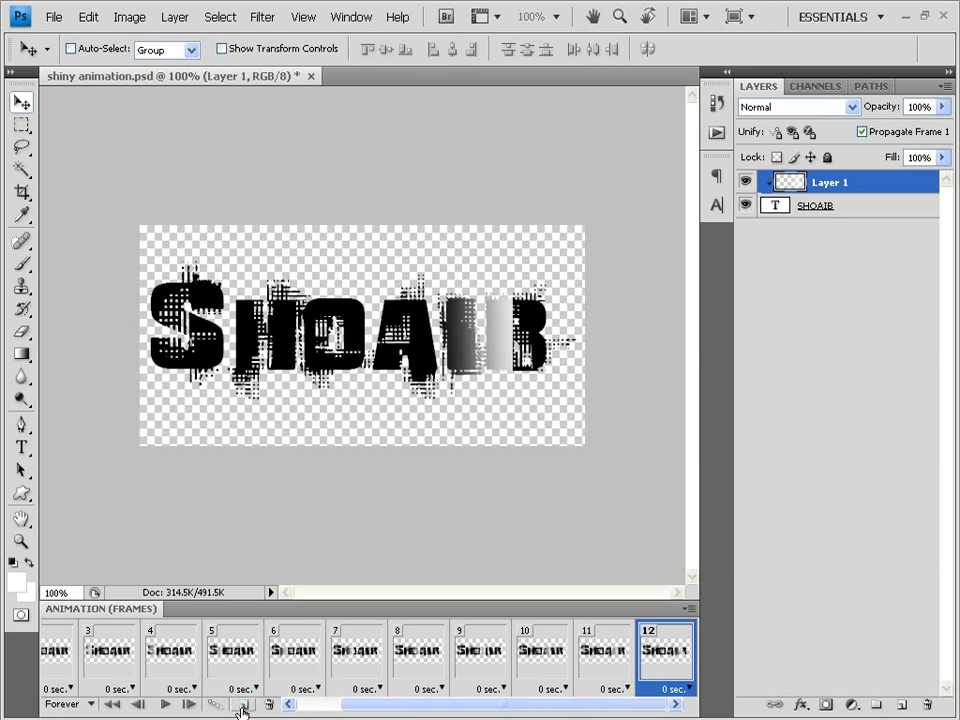
Add frame 13 with the shine pushed right toward the B.
key("shift+Right")
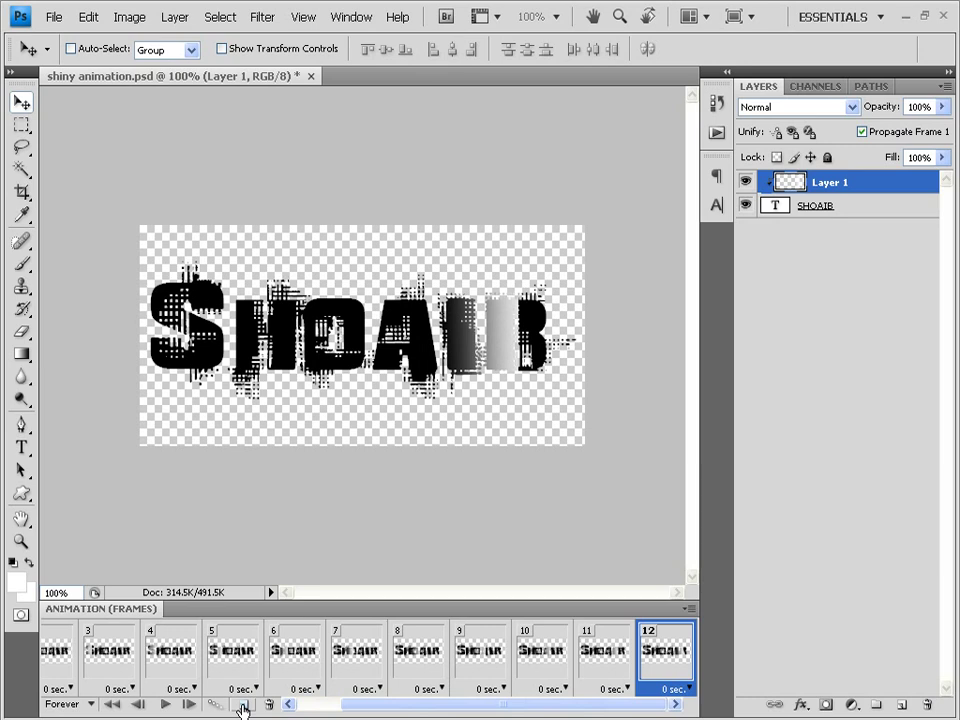
left_click(243, 706)
key("shift+Right")
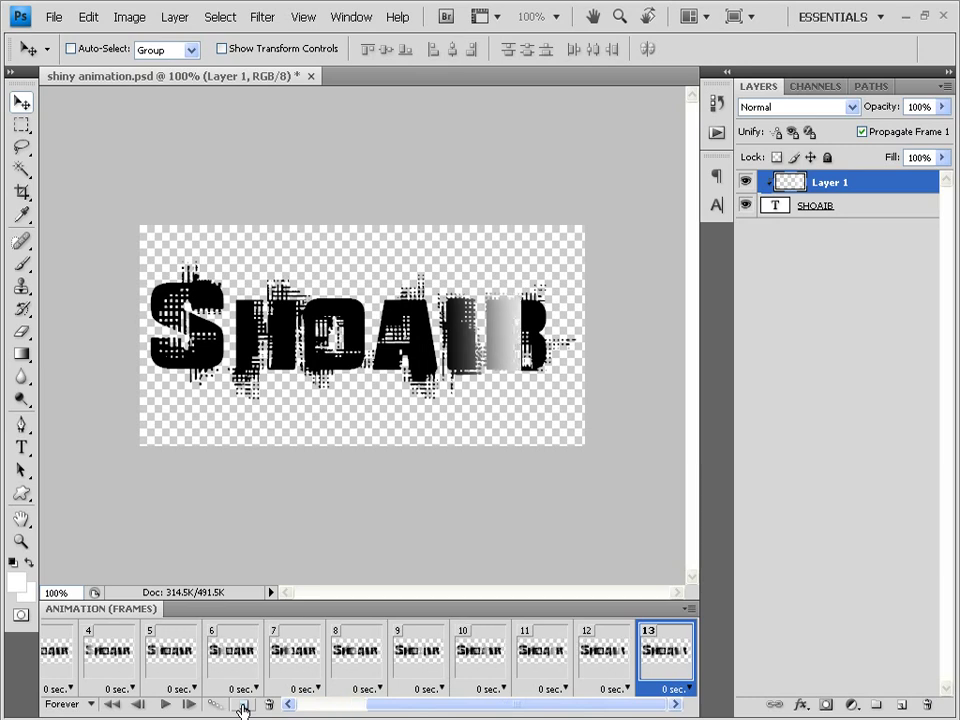
key("shift+Right")
key("shift+Right")
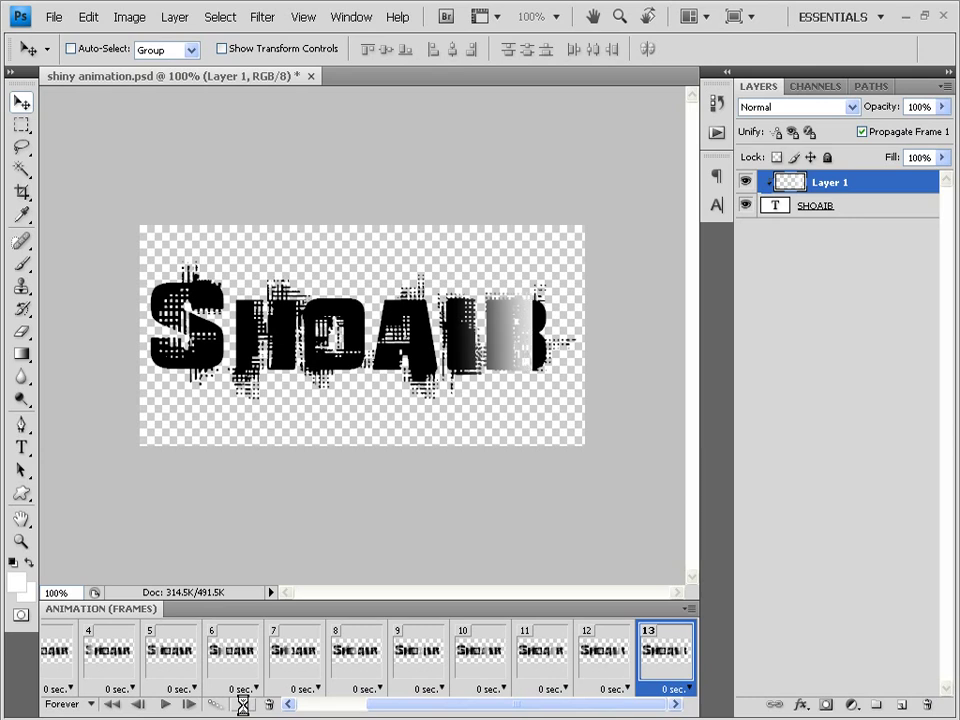
key("shift+Right")
key("shift+Right")
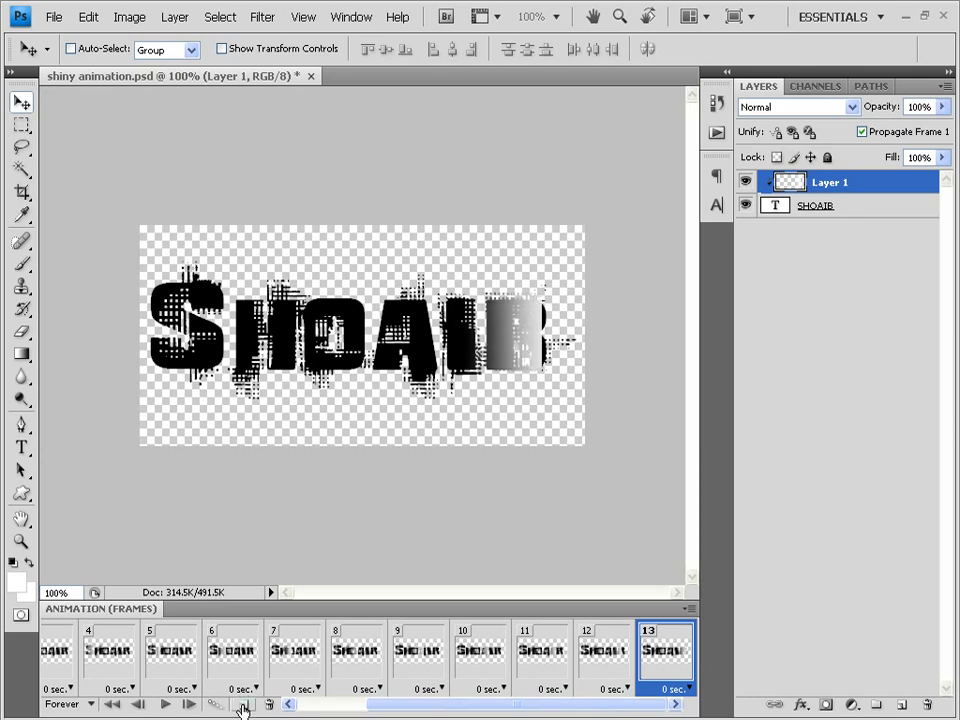
key("shift+Right")
key("shift+Right")
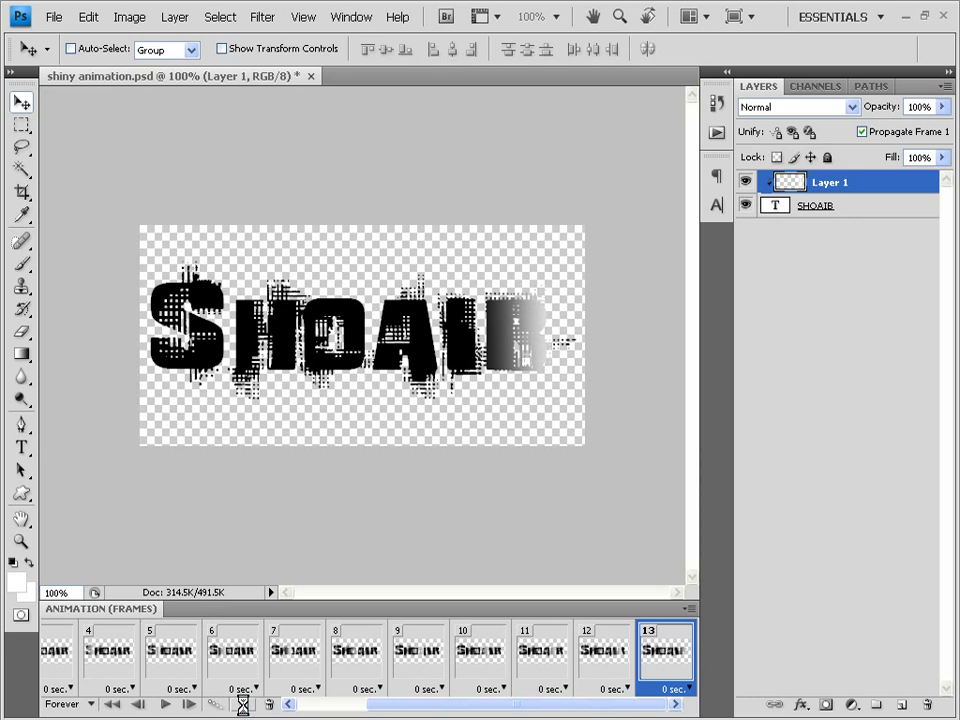
key("shift+Right")
key("shift+Right")
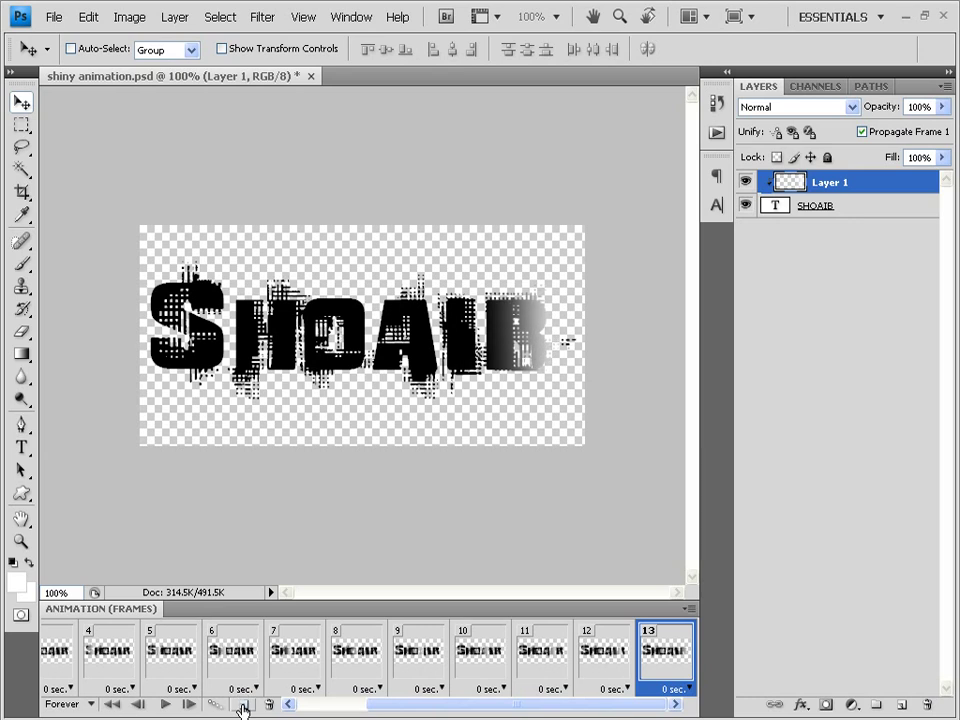
Add frames 14 and 15, moving the shine over the B and then past it.
left_click(243, 706)
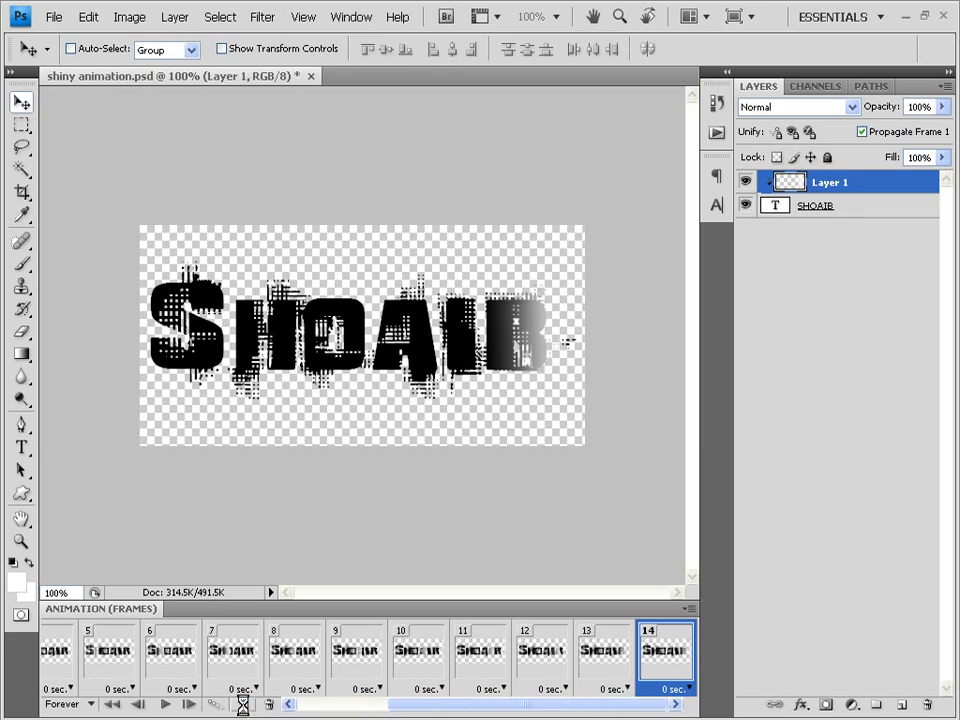
key("shift+Right")
key("shift+Right")
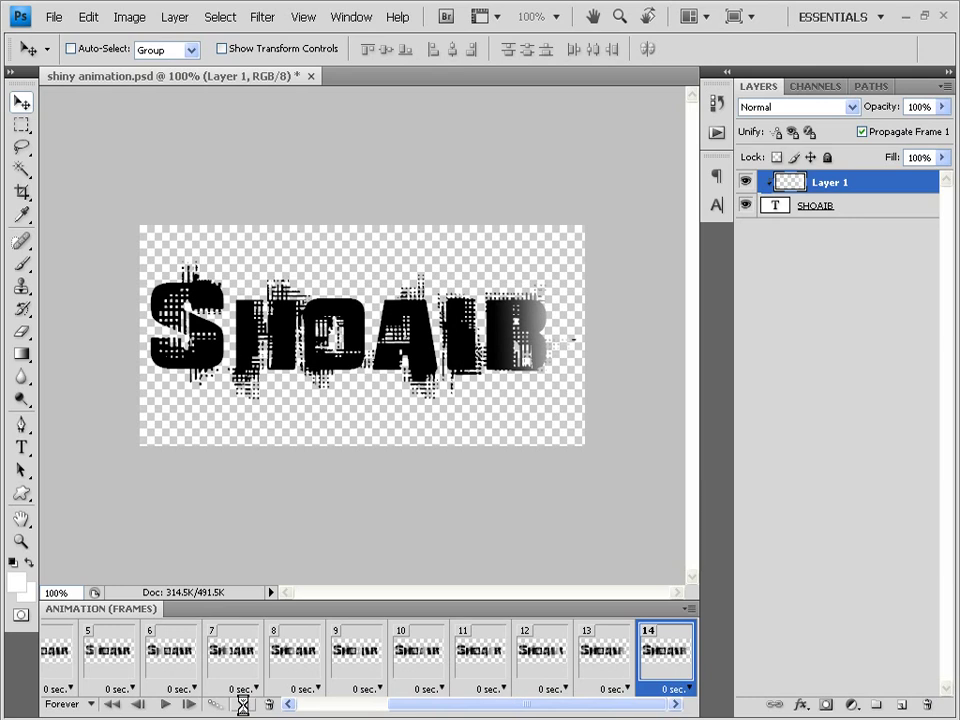
key("shift+Right")
key("shift+Right")
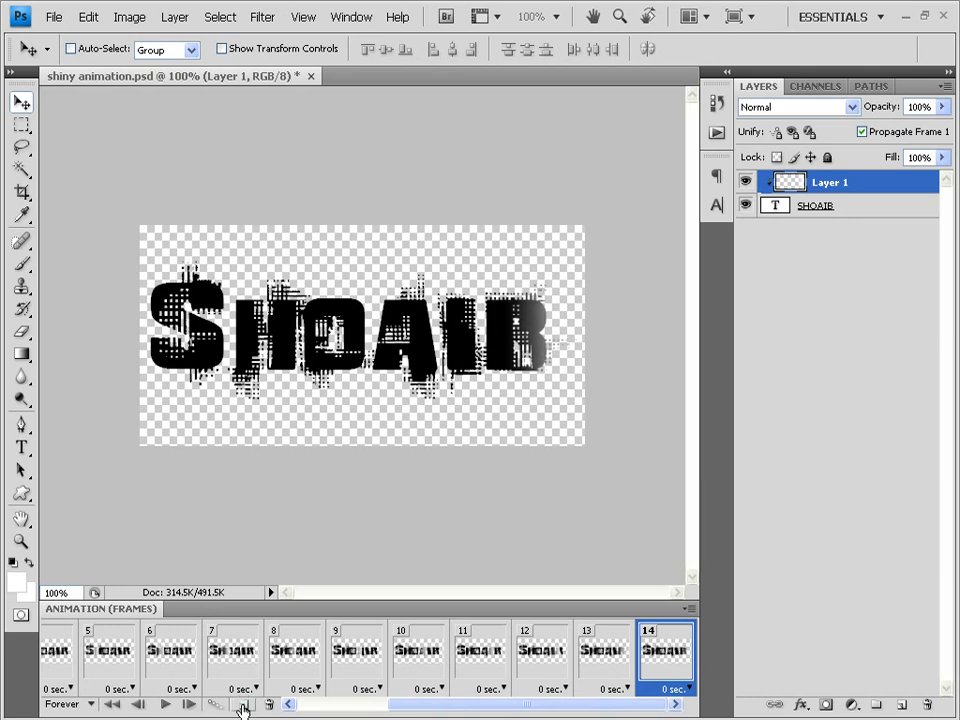
key("shift+Right")
key("shift+Right")
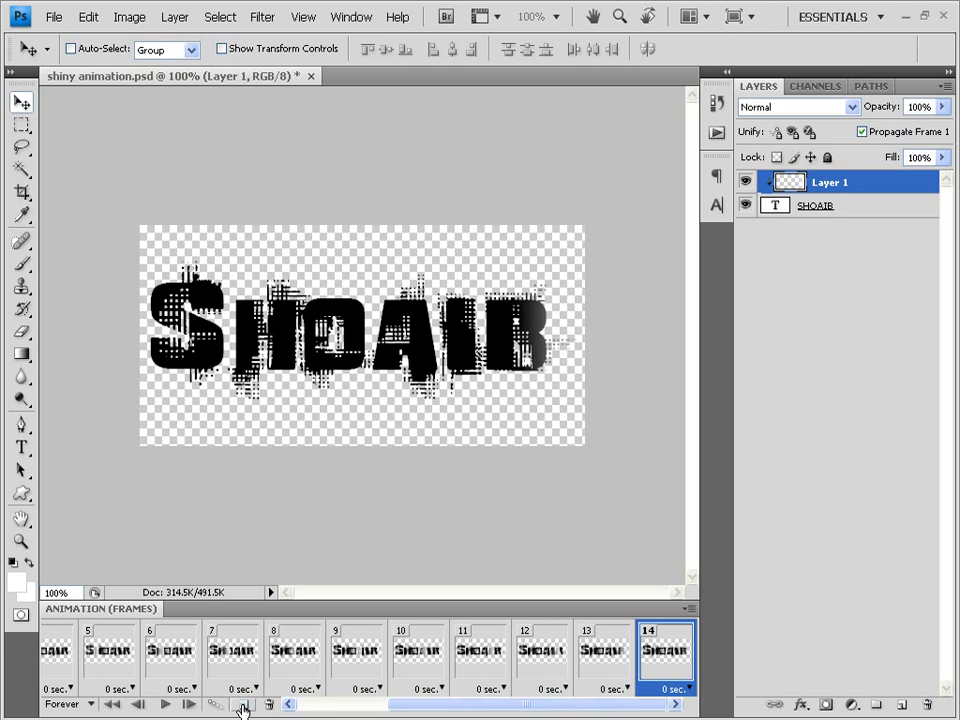
left_click(243, 706)
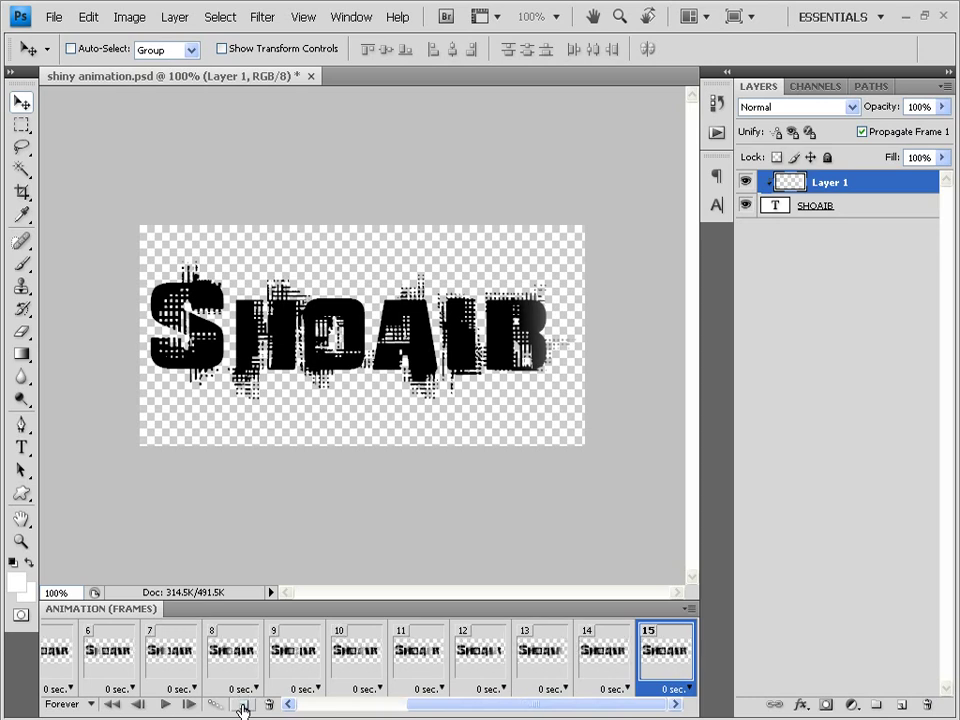
key("shift+Right")
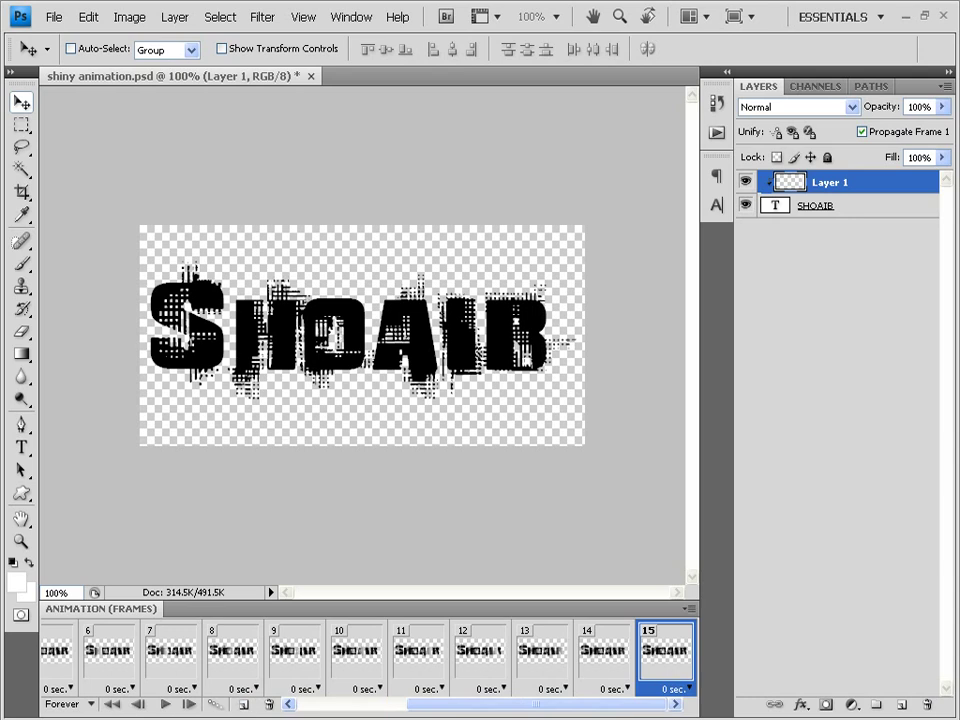
Set frame 15's delay to 0.2 seconds and go to the File menu.
left_click(688, 692)
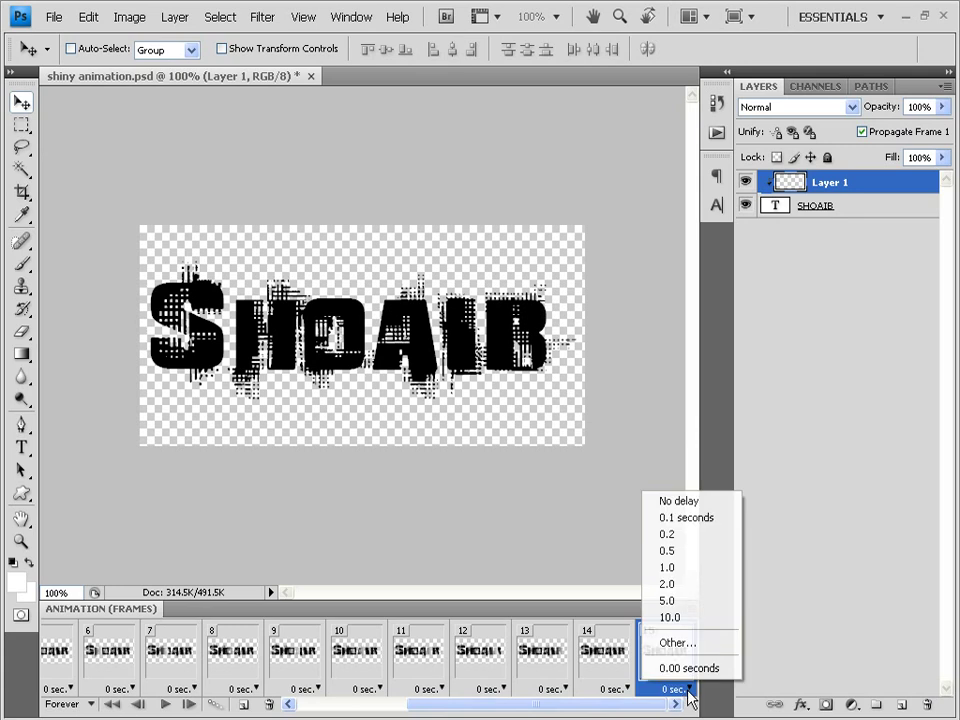
left_click(692, 536)
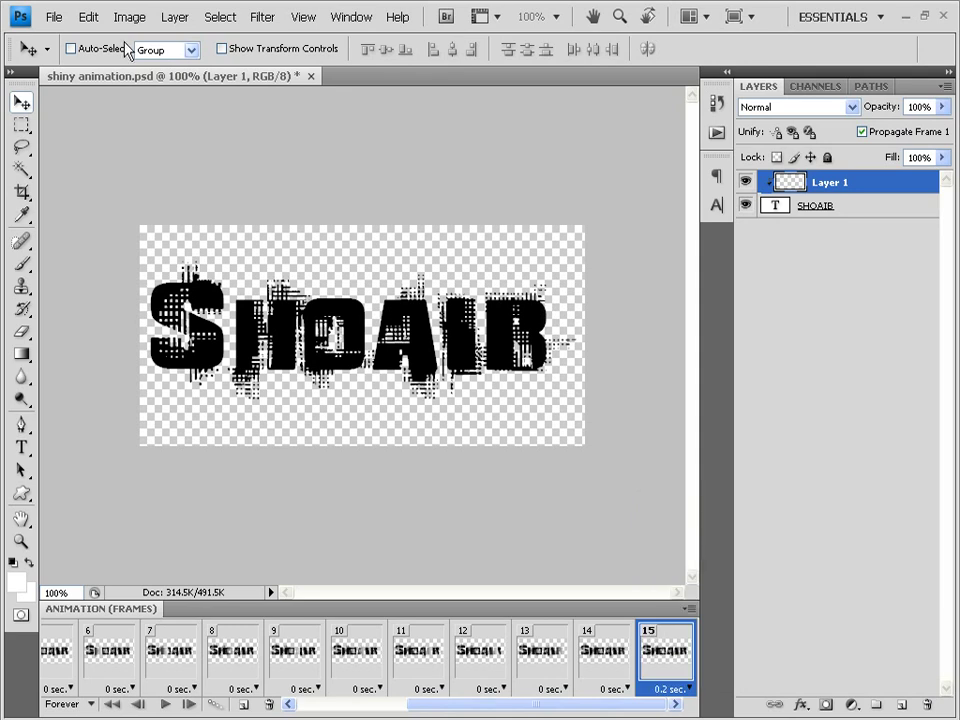
left_click(54, 17)
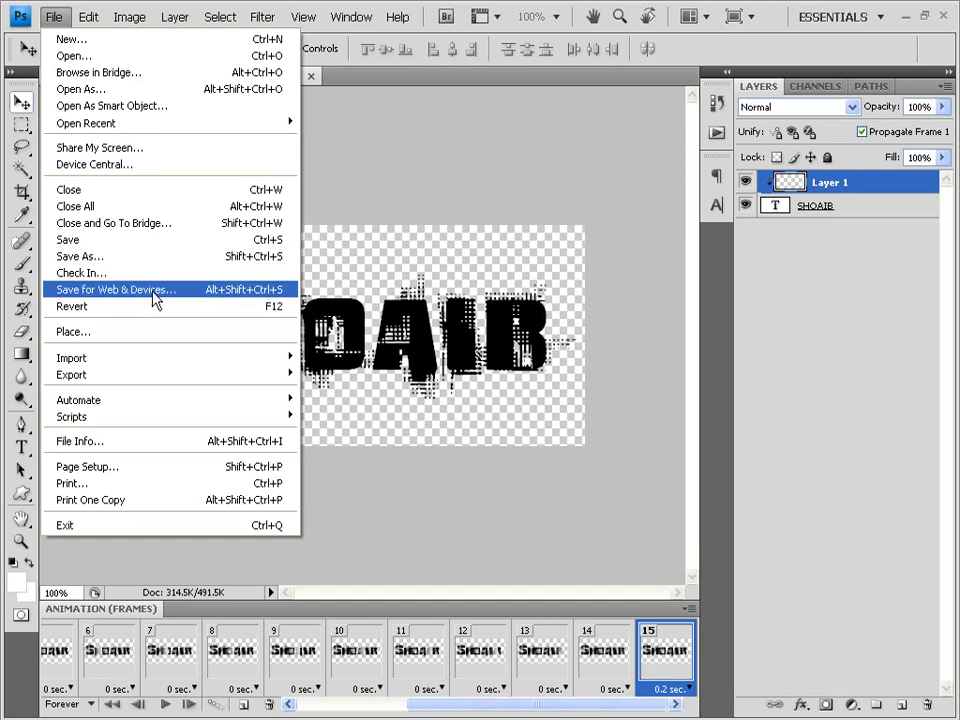
In Save for Web & Devices, export a Forever-looping, interlaced GIF and proceed to save.
left_click(188, 292)
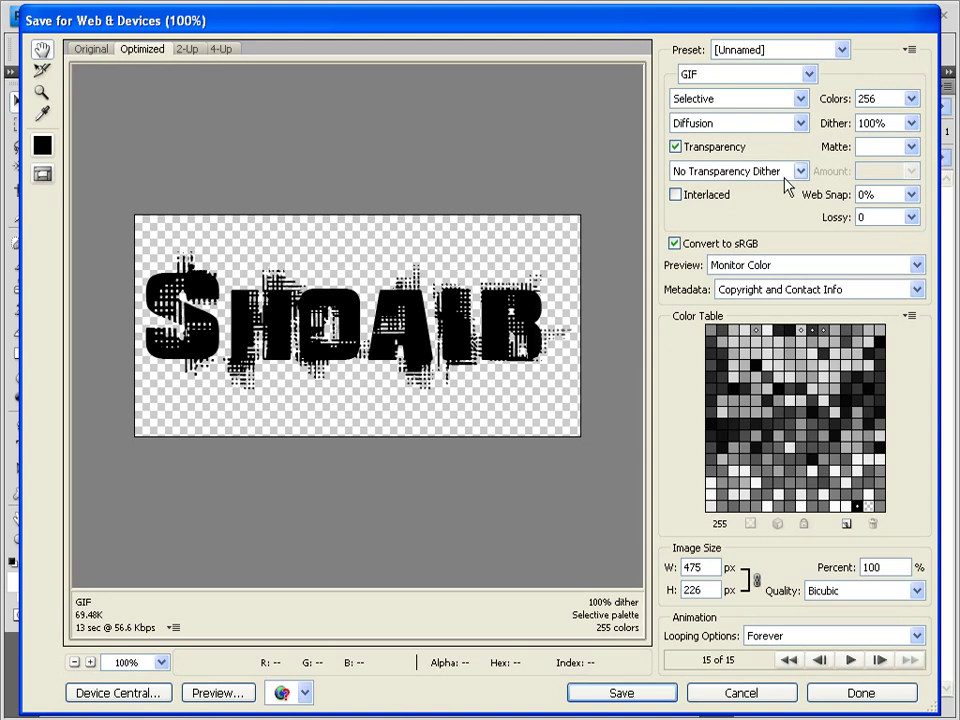
left_click(705, 199)
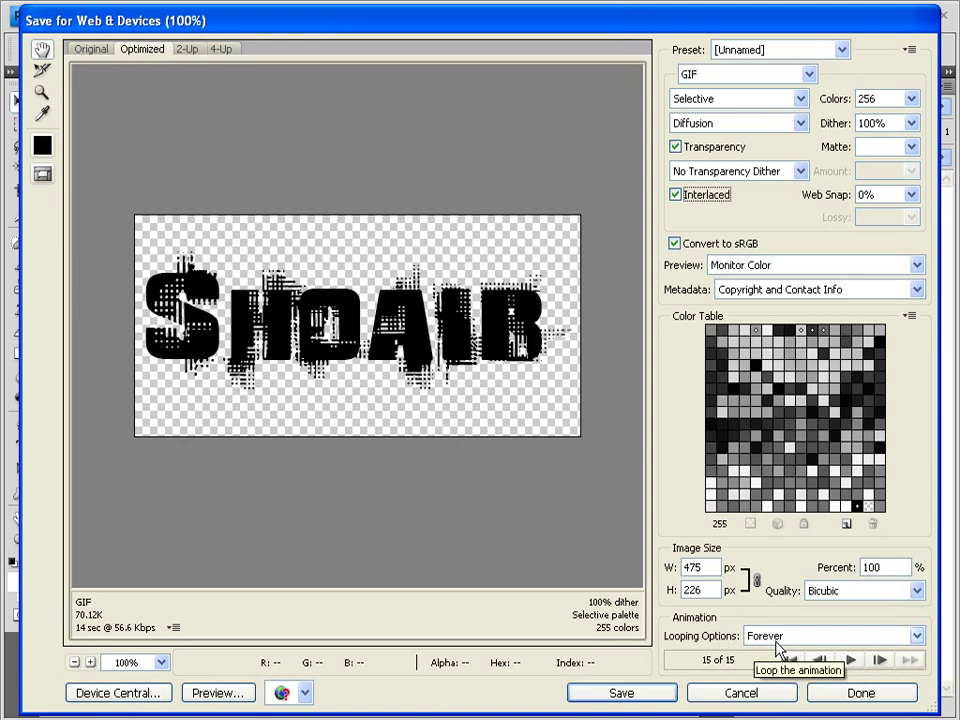
left_click(630, 692)
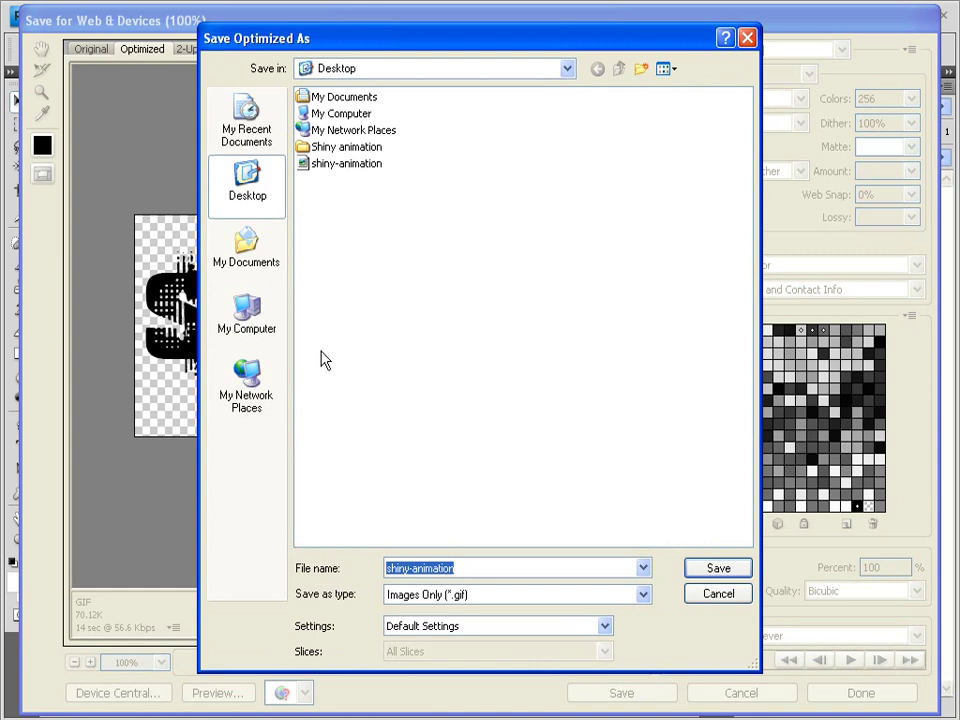
Save the GIF to the Desktop as 'SHAOIB'S ANIMATION', correcting the first letter to capital S.
left_click(228, 188)
type("sHAOIB")
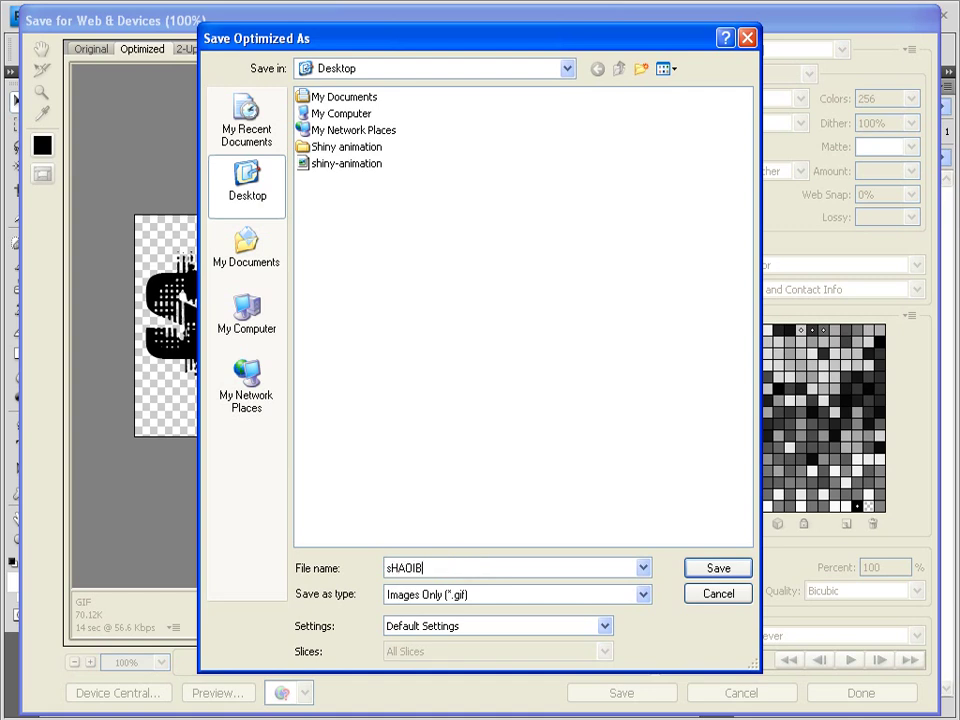
type("'S ANIMATION")
left_click(386, 568)
key("Delete")
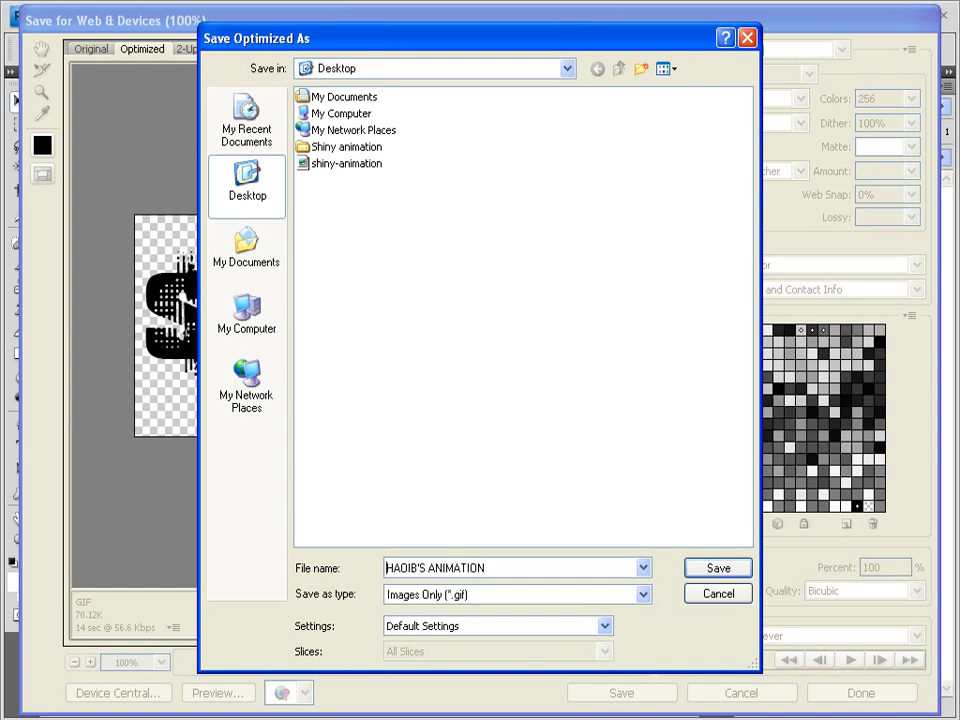
type("s")
key("BackSpace")
type("S")
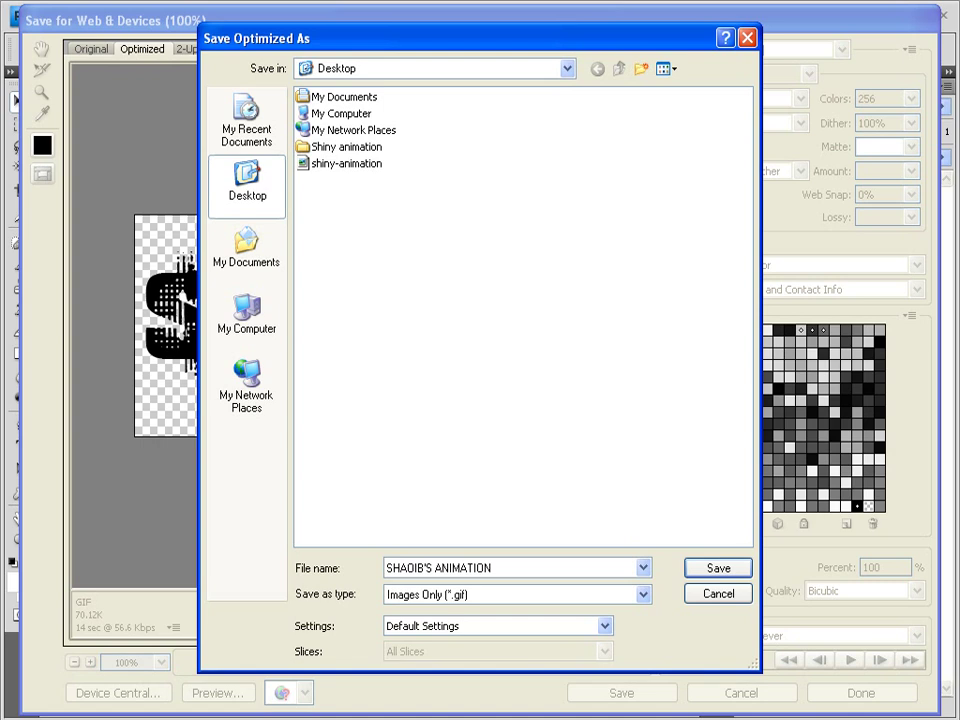
left_click(718, 568)
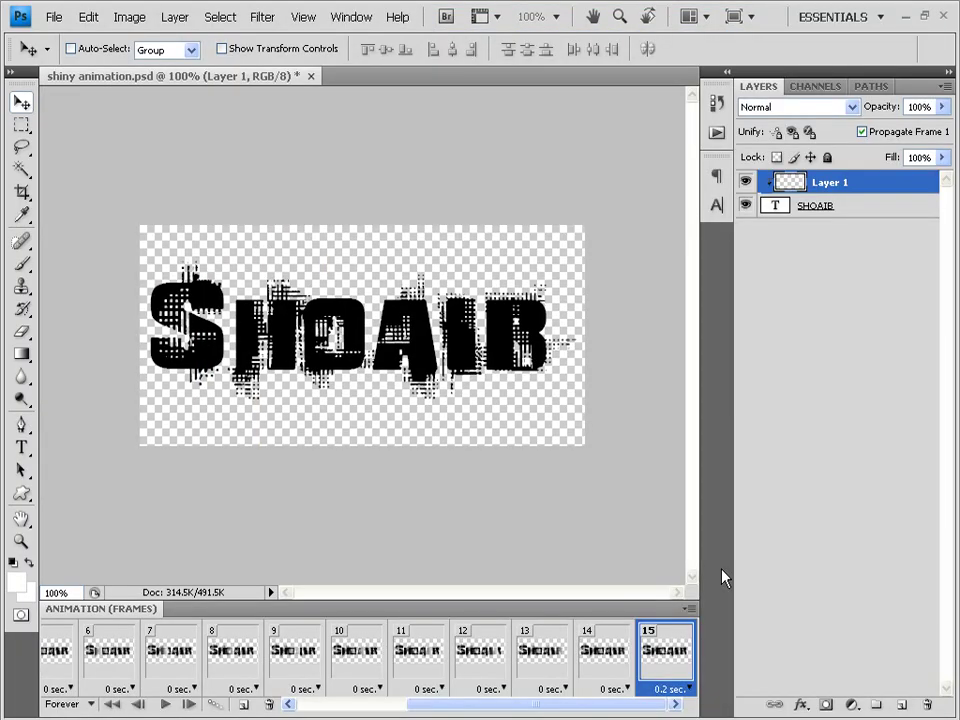
Show the desktop and open SHAOIB'S-ANIMATION.gif to preview the shine animation.
key("super+d")
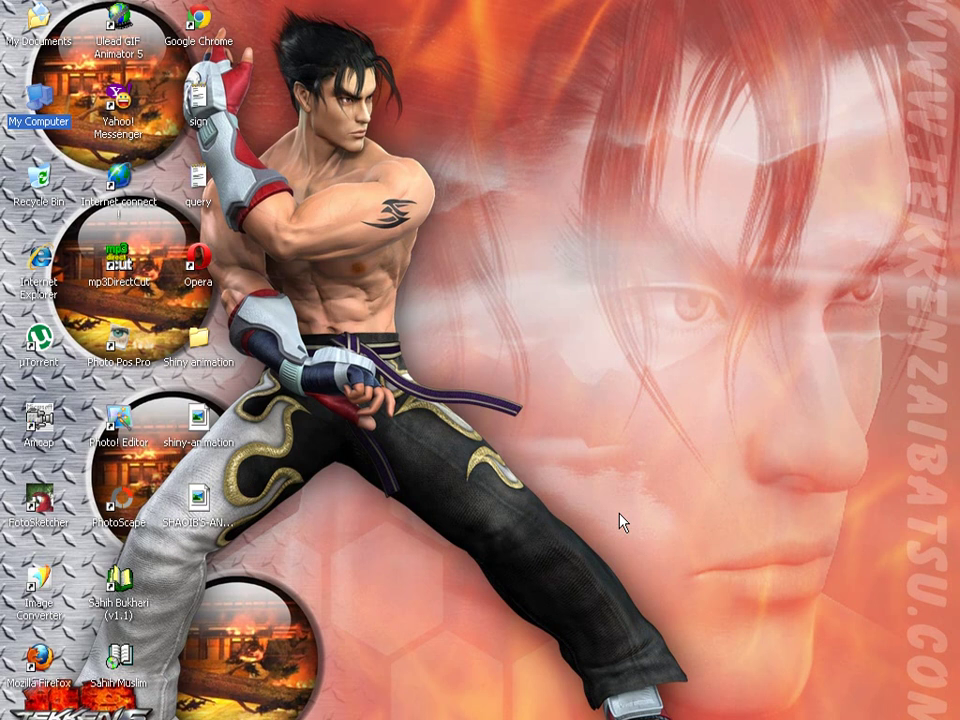
double_click(196, 503)
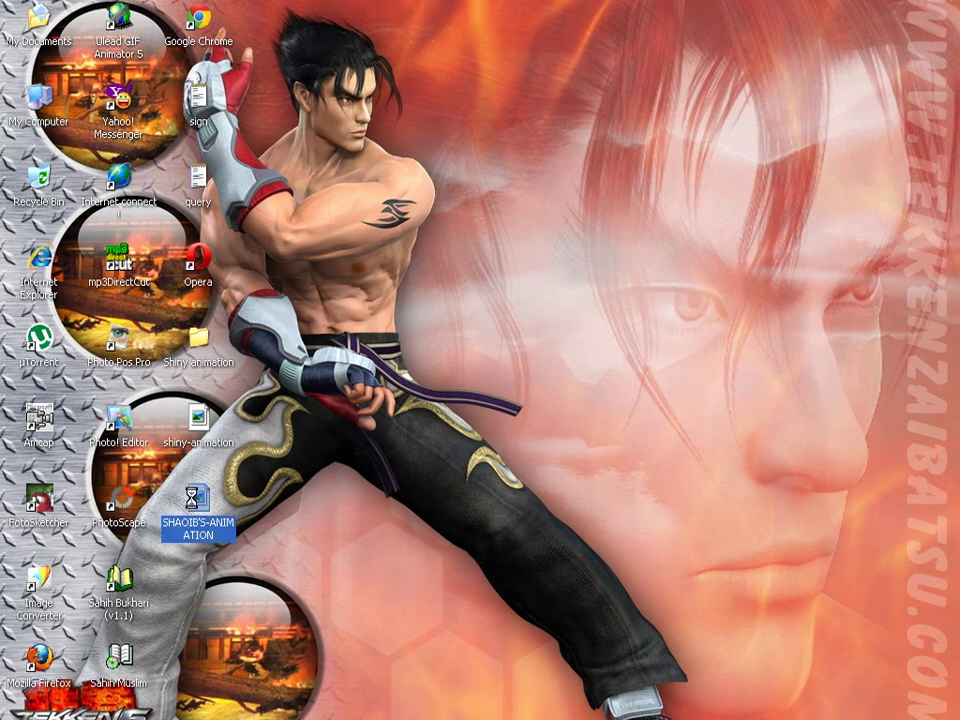